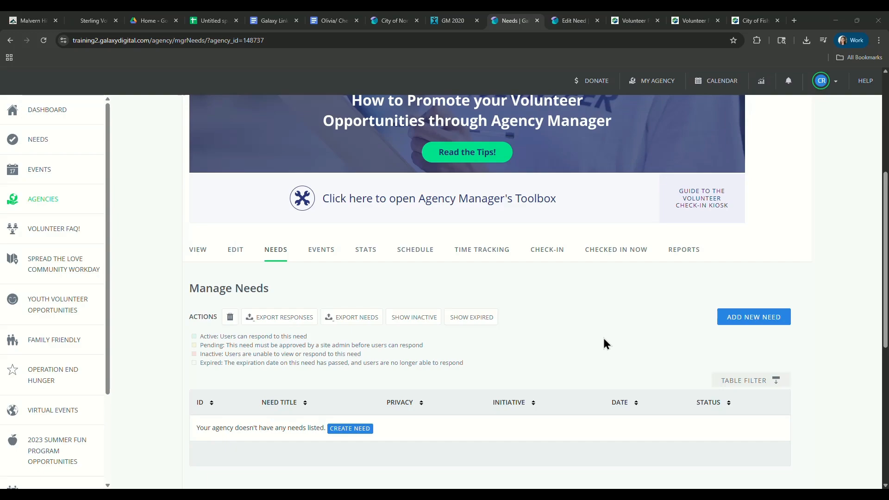
Start adding a new need for the agency from the Manage Needs page.
scroll(604, 338, "down", 1)
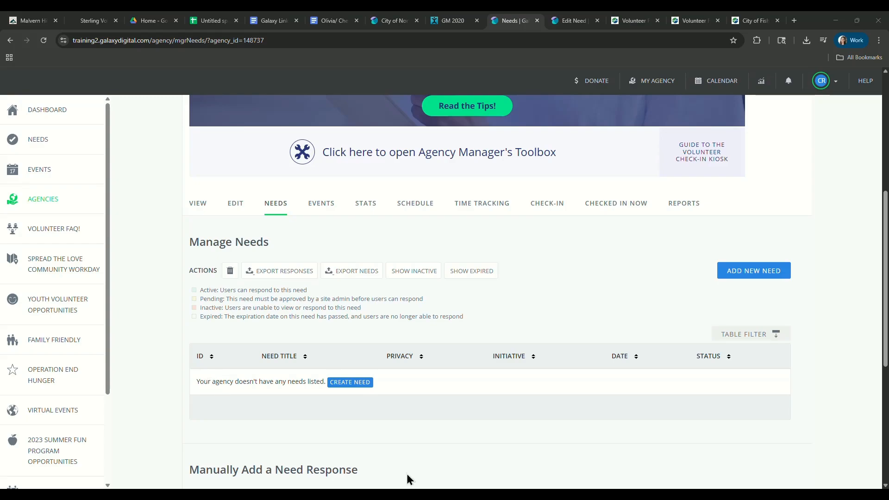
left_click(749, 274)
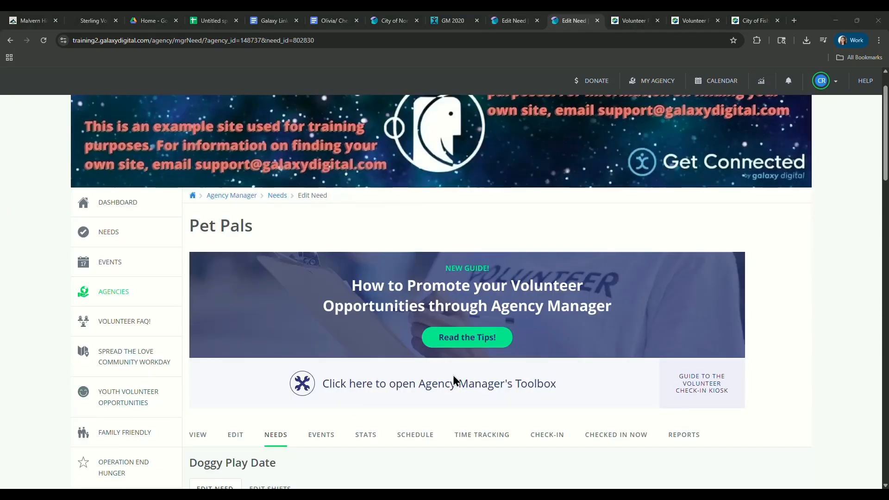
Examine the Doggy Play Date need's title, description, interests and impact area, and view the available qualification options.
scroll(457, 340, "down", 1)
scroll(459, 339, "down", 4)
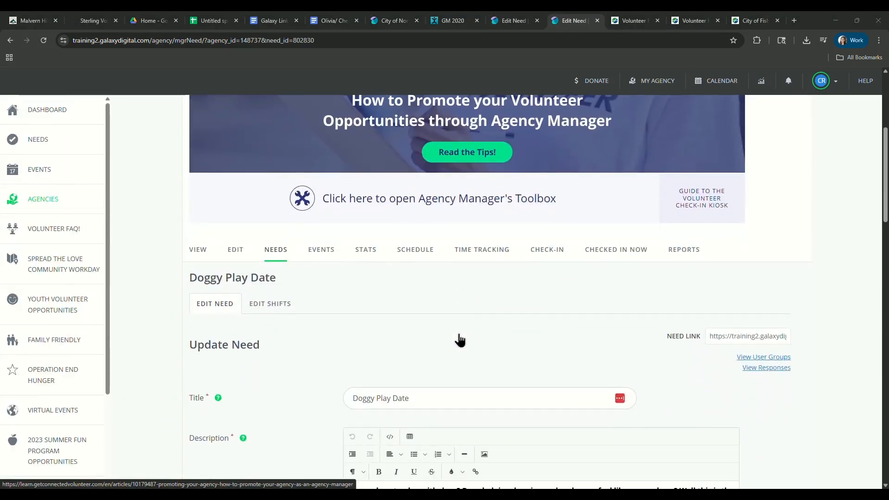
scroll(470, 309, "down", 1)
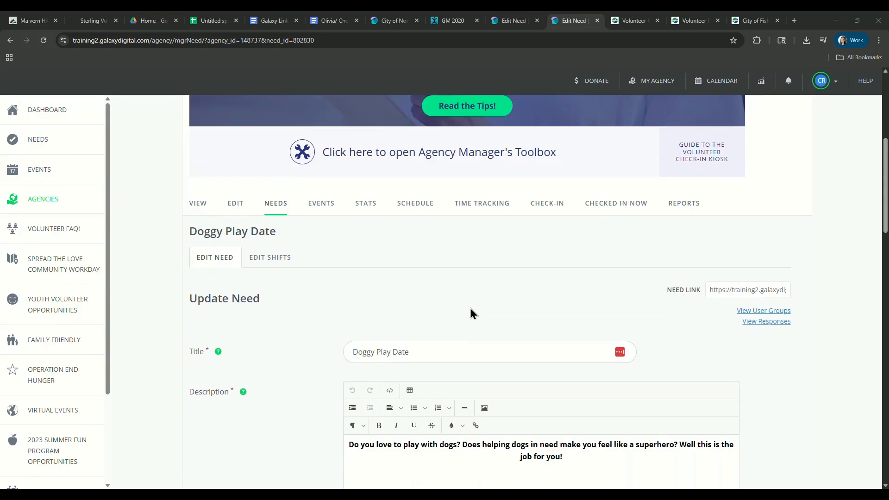
scroll(471, 309, "down", 1)
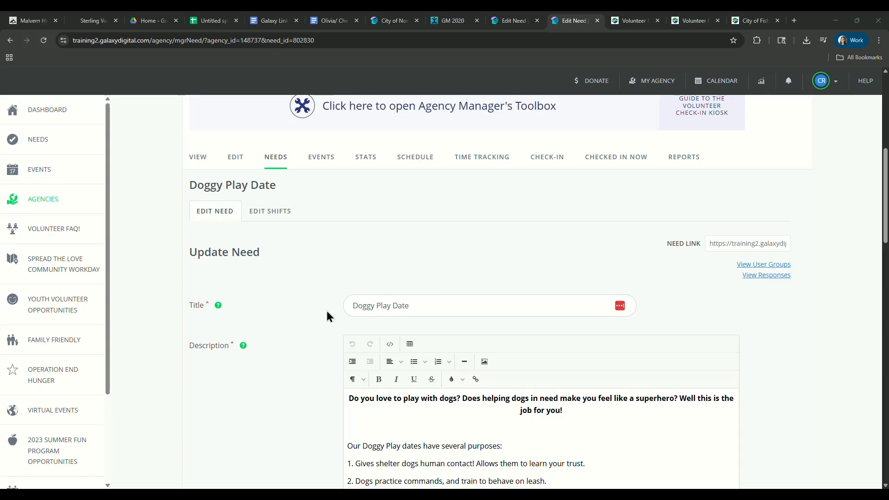
scroll(323, 316, "down", 3)
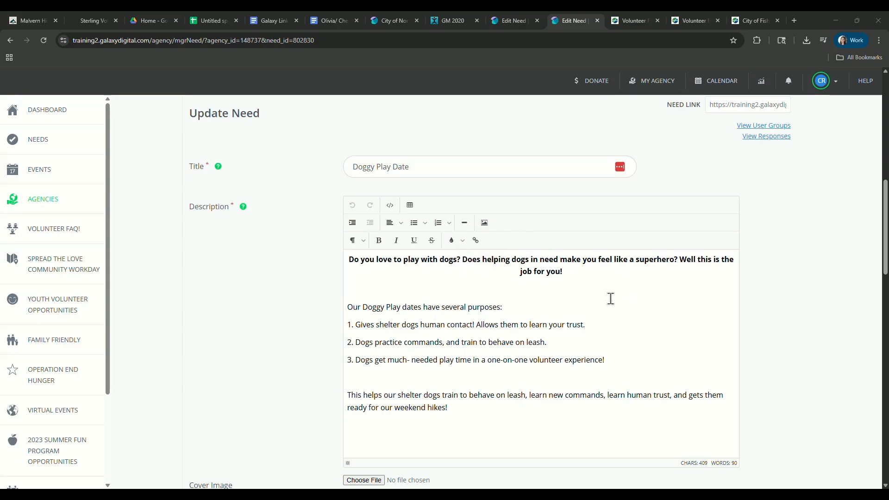
scroll(600, 207, "down", 6)
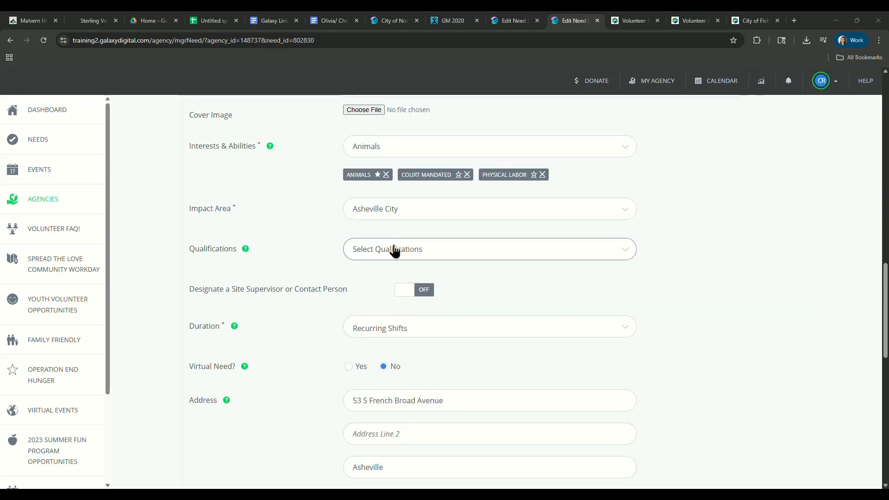
left_click(593, 261)
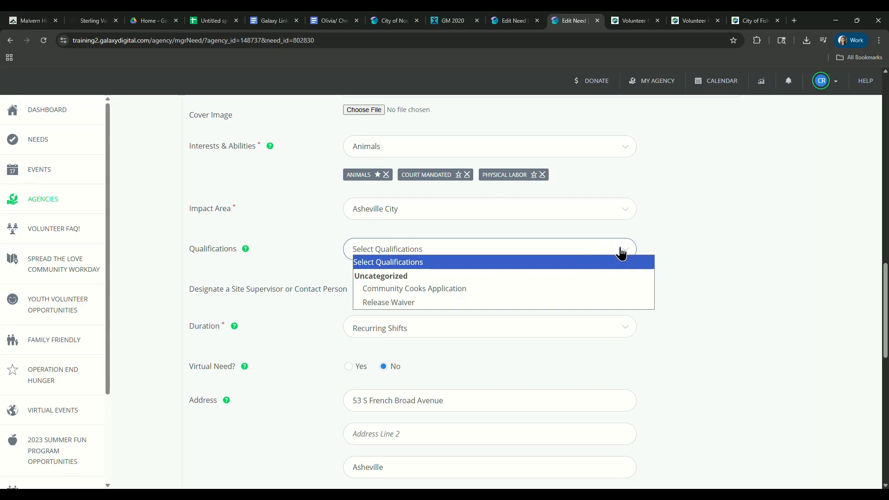
left_click(710, 229)
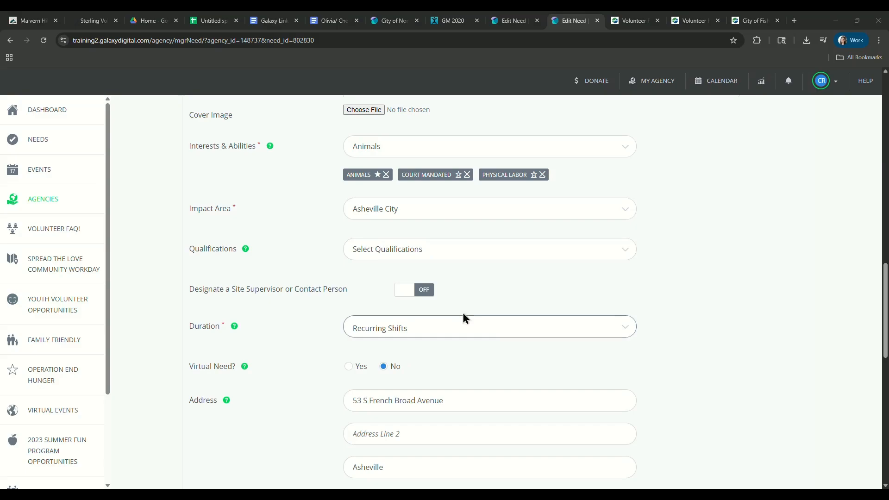
Turn on the site supervisor or contact person option to view its contact fields, and turn it back off.
scroll(407, 298, "down", 1)
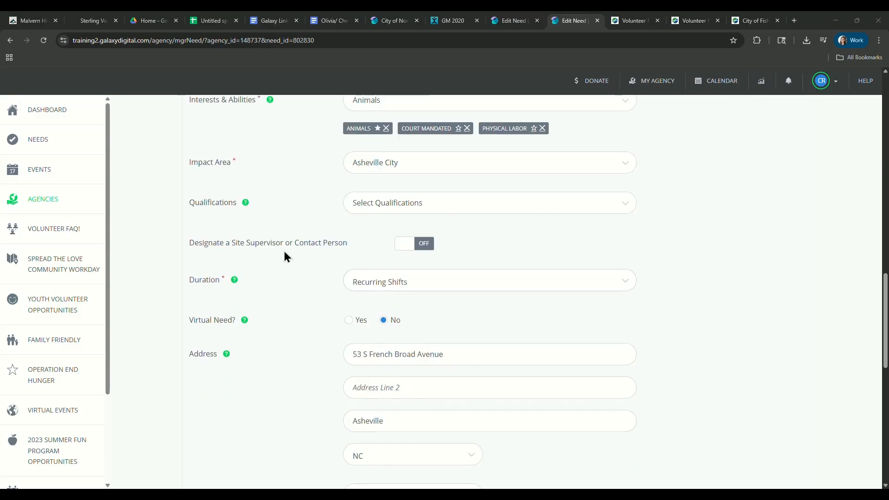
left_click(425, 245)
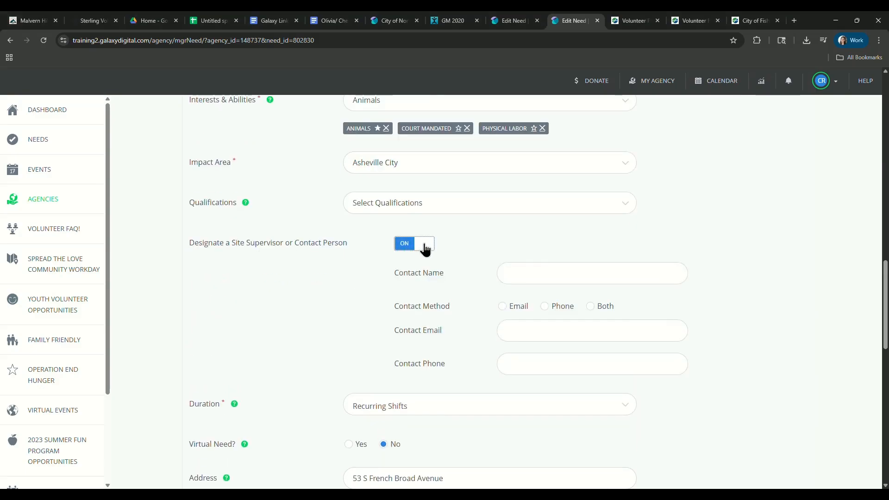
left_click(425, 248)
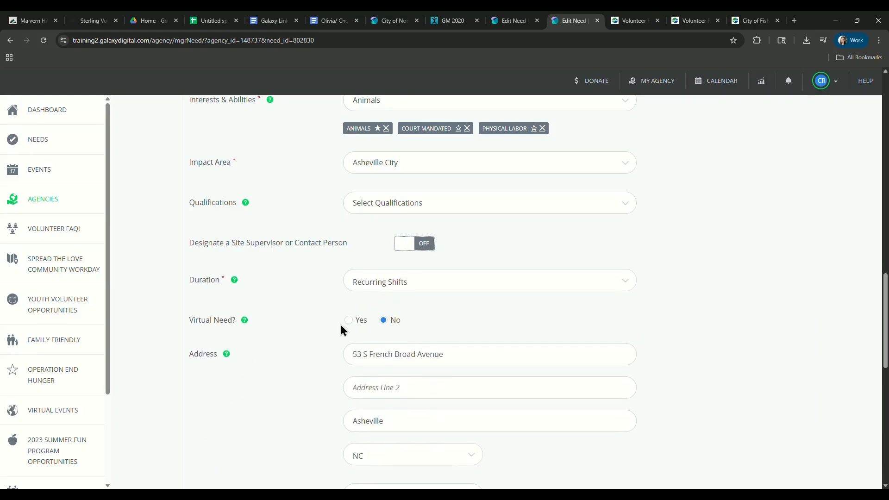
Try the Runs Until, Happens On and Multi-Date durations for the need to compare their date fields.
scroll(300, 315, "down", 1)
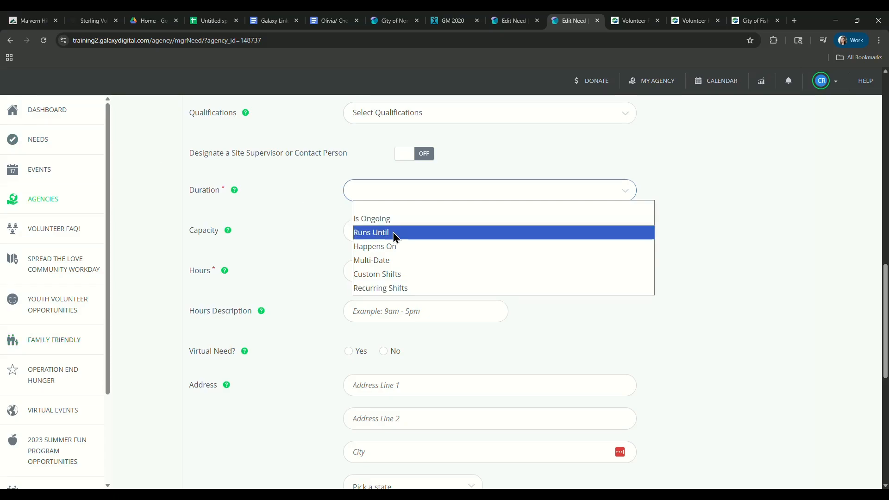
left_click(431, 233)
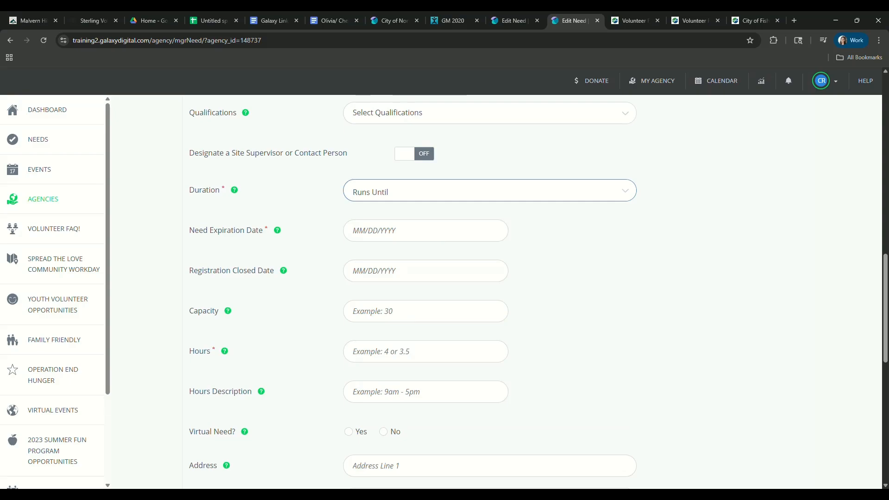
left_click(449, 189)
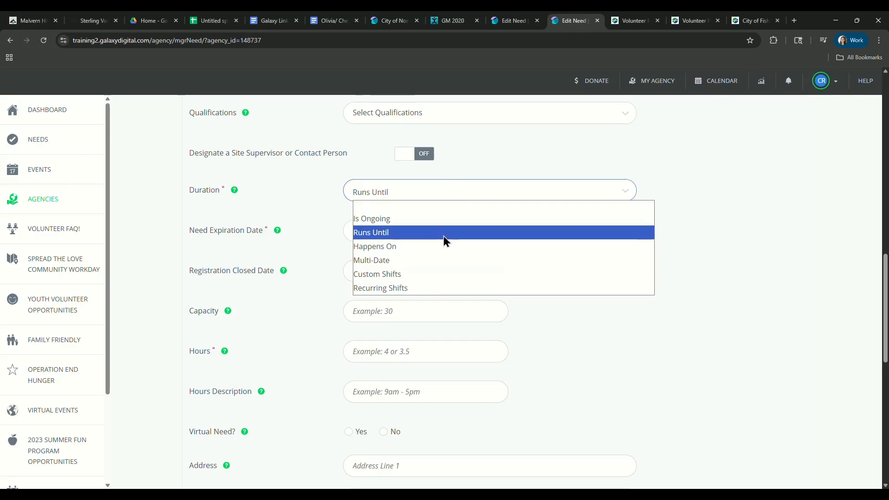
left_click(443, 249)
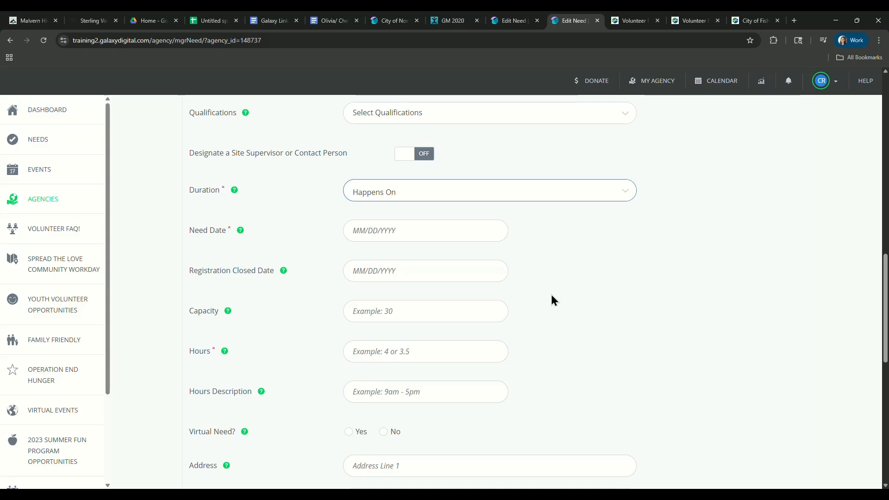
left_click(575, 192)
left_click(577, 259)
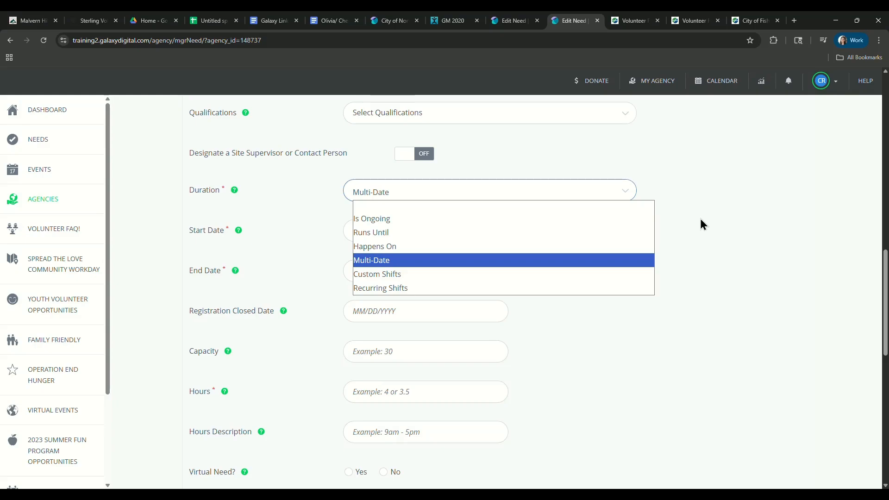
left_click(559, 260)
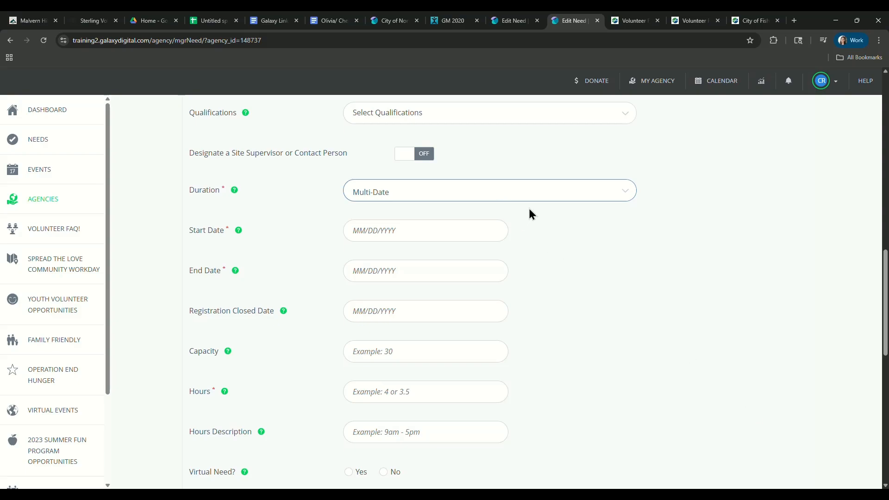
Try the Custom Shifts duration for the need, and settle on Recurring Shifts.
left_click(501, 196)
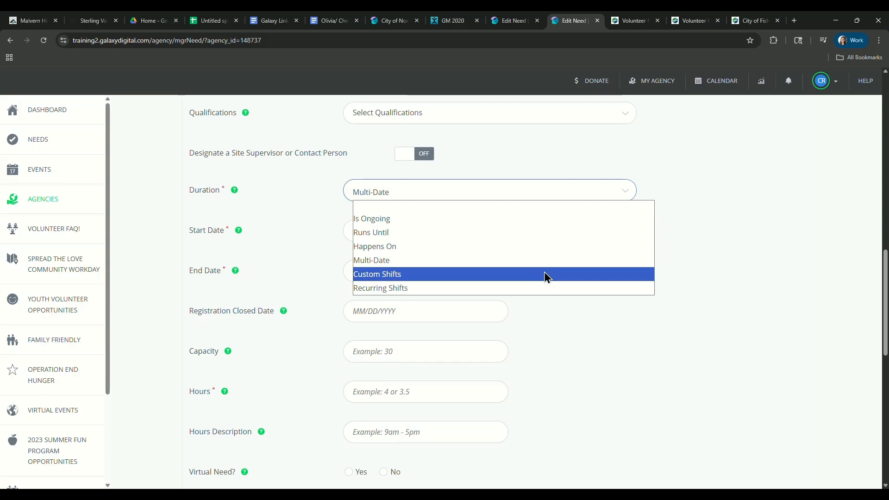
left_click(674, 298)
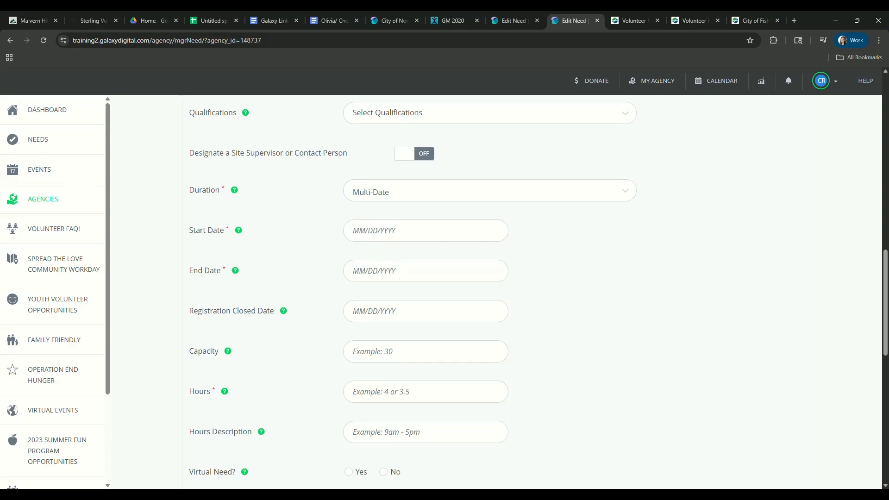
left_click(504, 193)
left_click(501, 274)
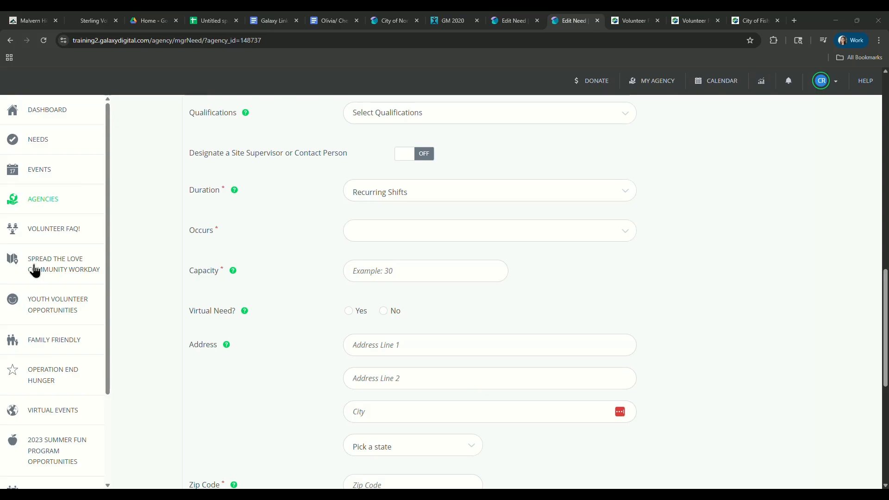
Make the recurring shifts occur weekly, repeating every 1 week on Monday and Thursday.
scroll(483, 274, "down", 1)
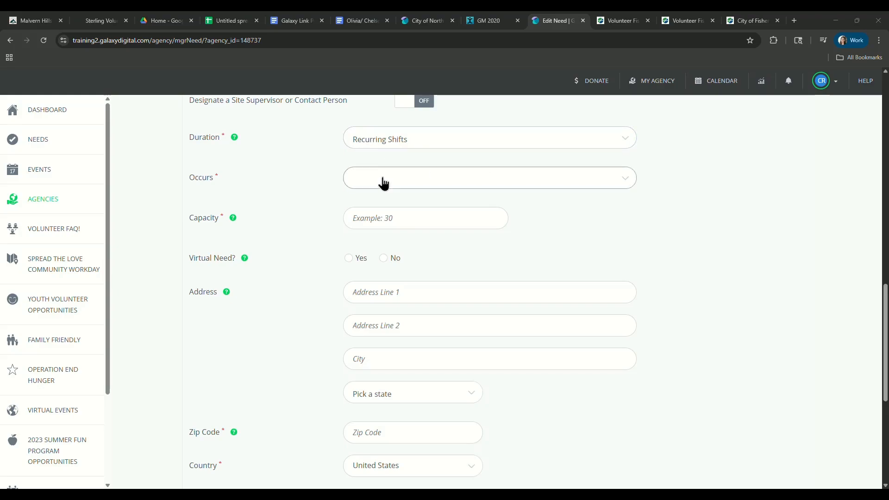
left_click(433, 186)
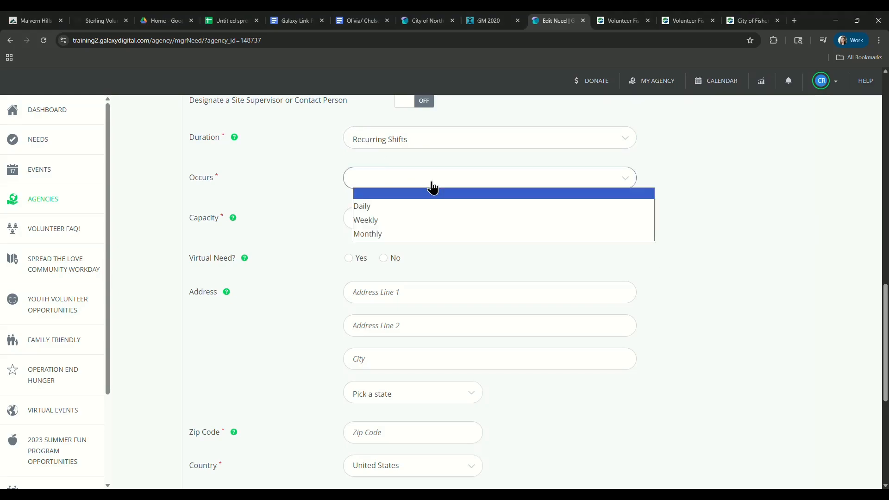
left_click(424, 223)
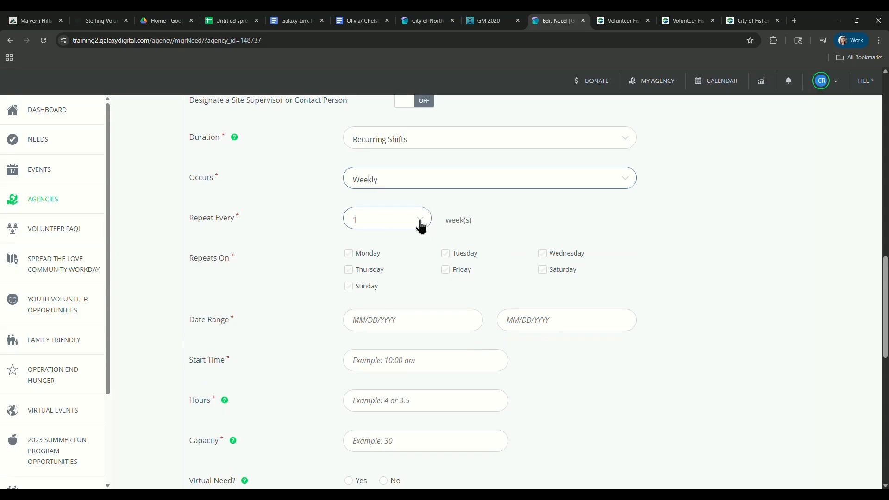
left_click(421, 227)
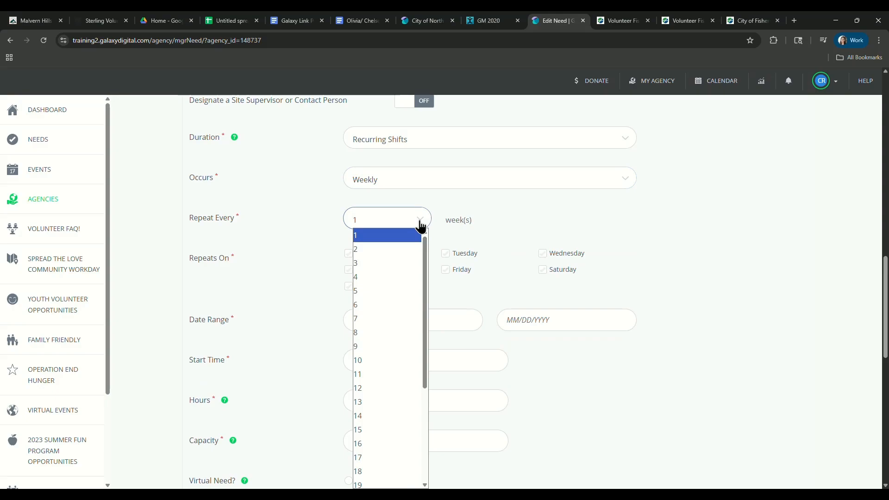
left_click(421, 227)
left_click(348, 254)
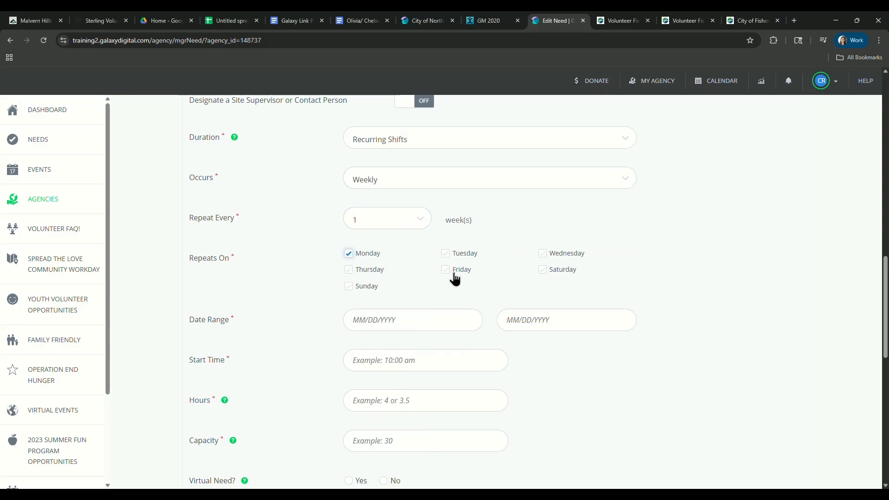
left_click(362, 275)
Set the recurring shifts' date range from 08/11/2025 to 09/30/2025.
left_click(409, 320)
left_click(370, 400)
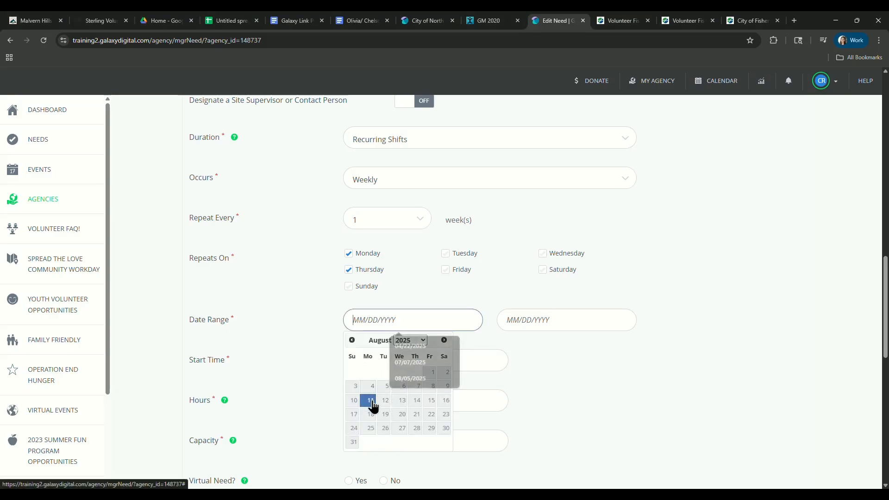
left_click(526, 314)
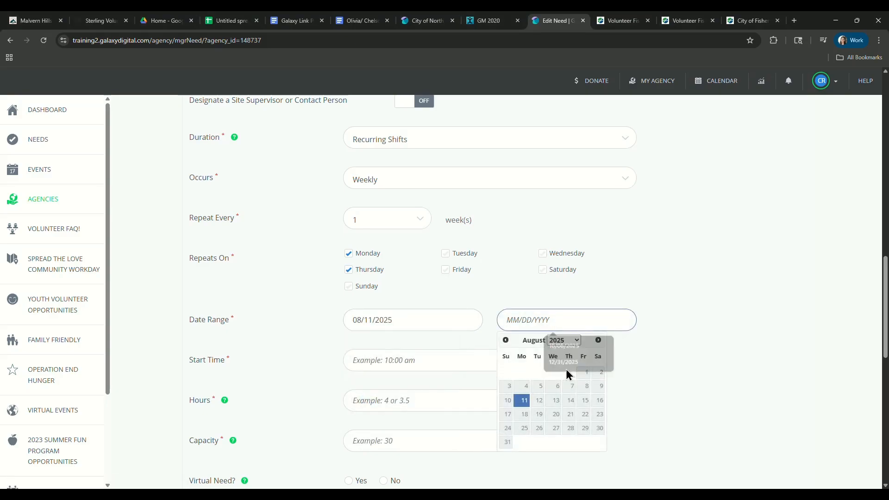
left_click(599, 340)
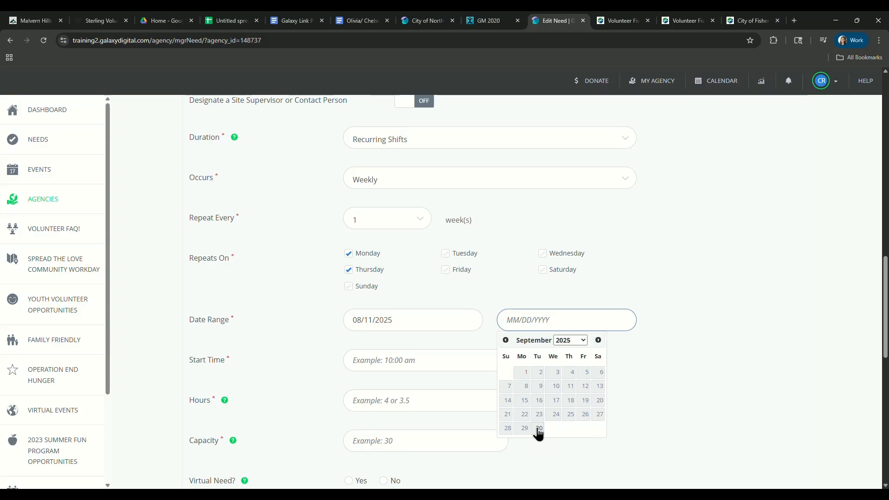
left_click(538, 429)
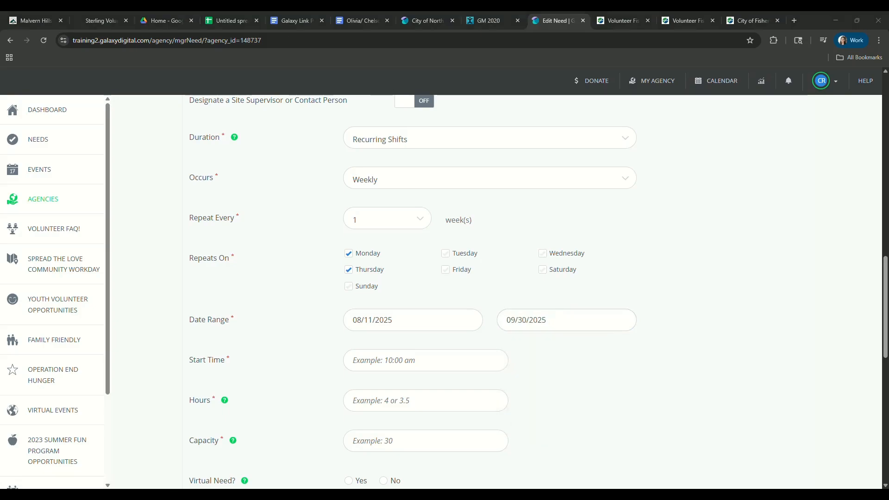
Set the shifts' start time to 10:00 am and their length to 2 hours.
left_click(473, 360)
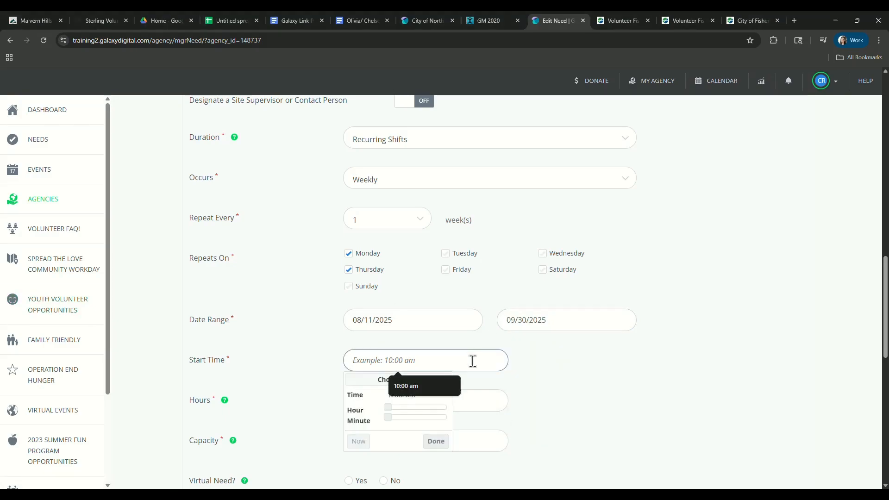
type("10")
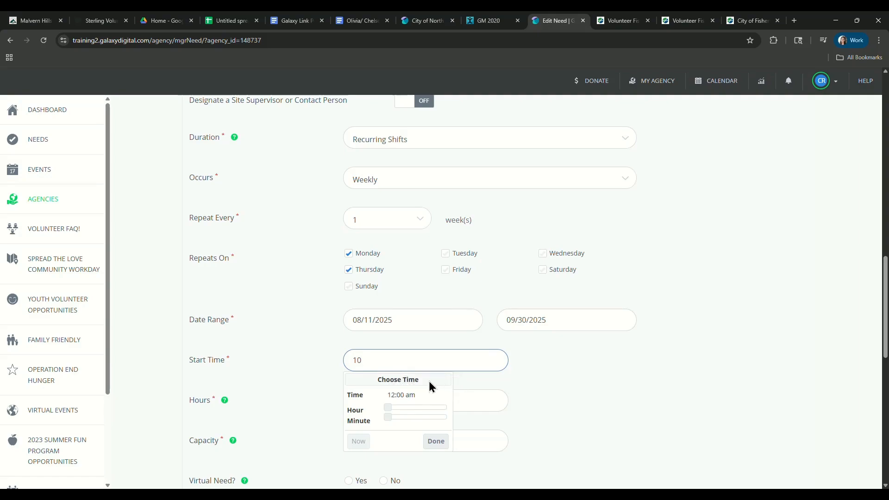
scroll(401, 406, "down", 1)
left_click(416, 350)
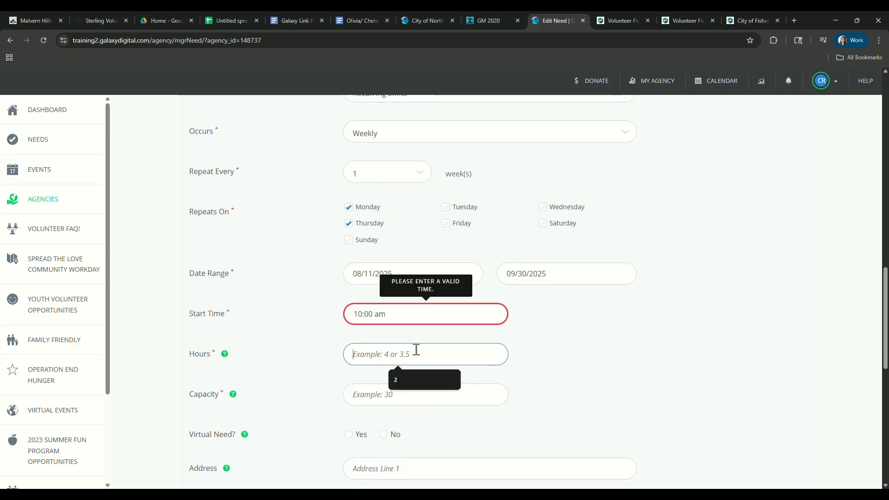
type("2")
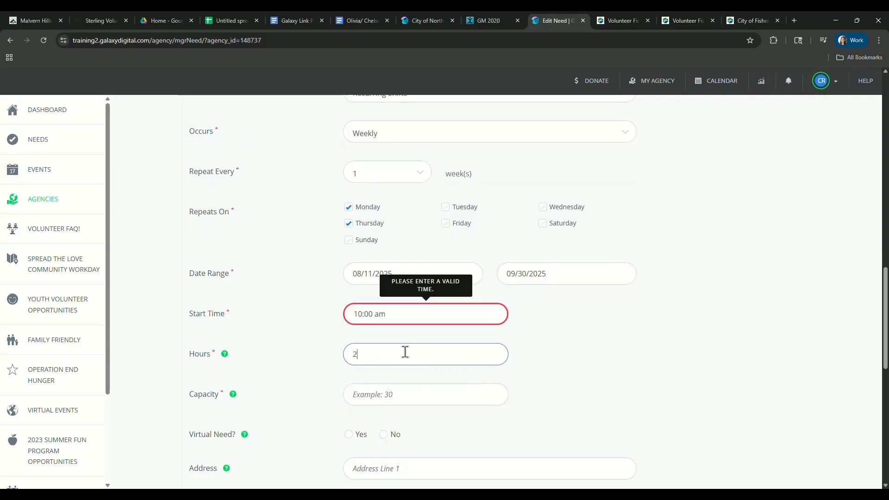
Set the capacity of each recurring shift to 20.
left_click(379, 389)
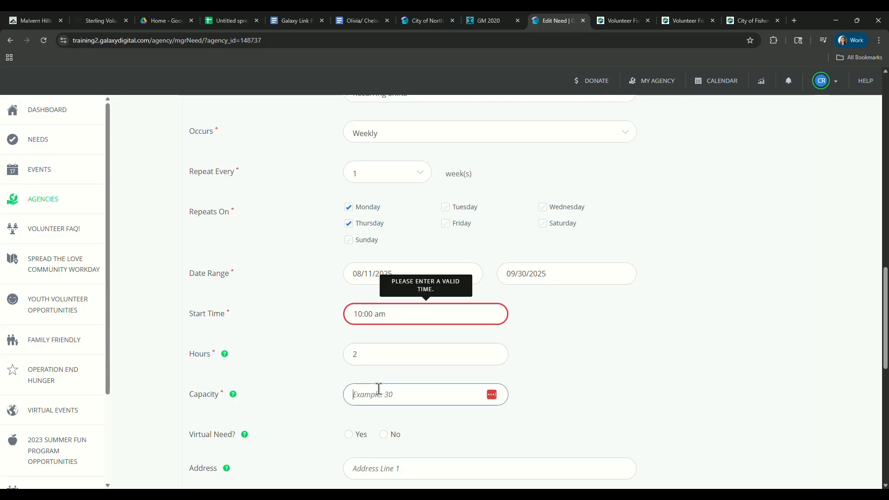
type("20")
left_click(531, 332)
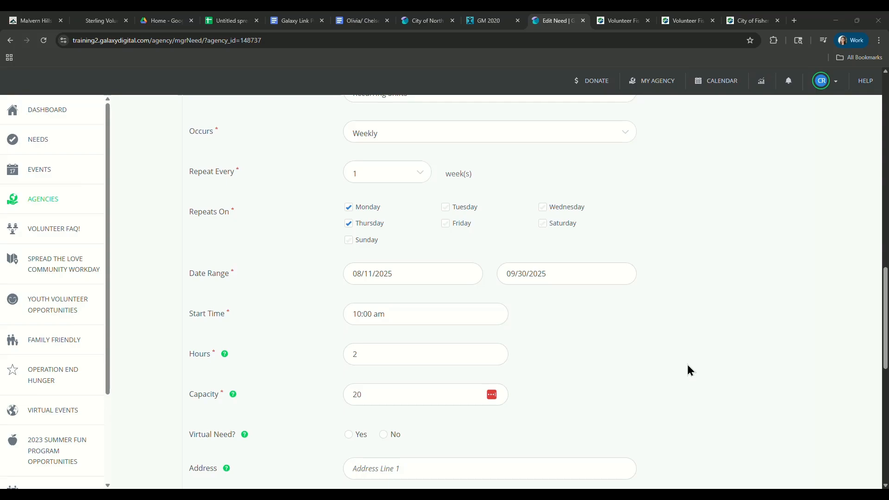
Limit the need's volunteer age range to a minimum of 13 and a maximum of 120 in the additional options.
scroll(258, 444, "down", 5)
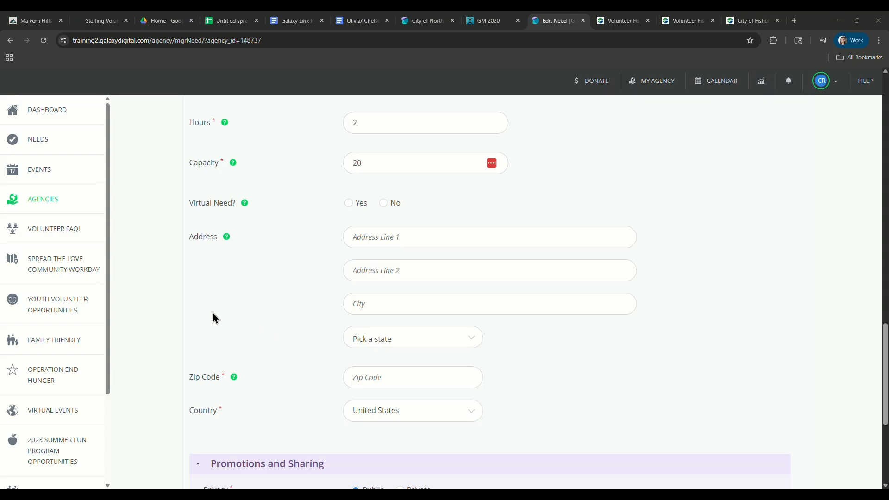
scroll(381, 343, "down", 5)
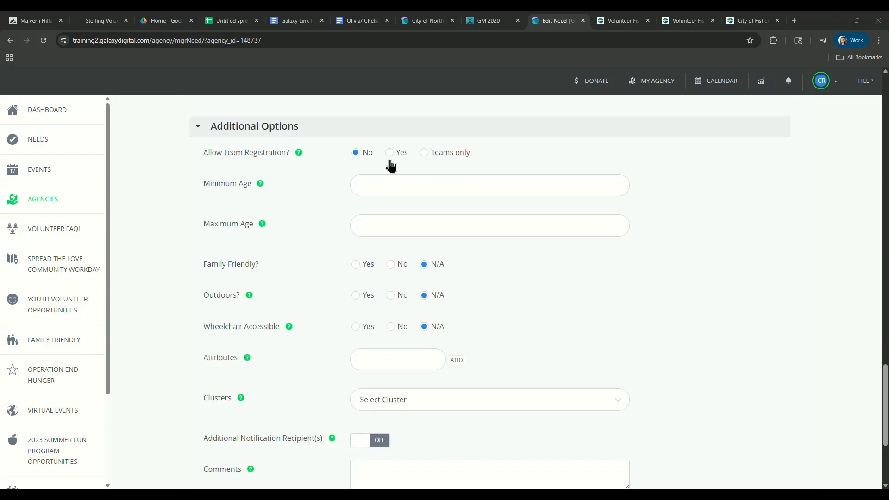
mouse_move(299, 159)
left_click(415, 232)
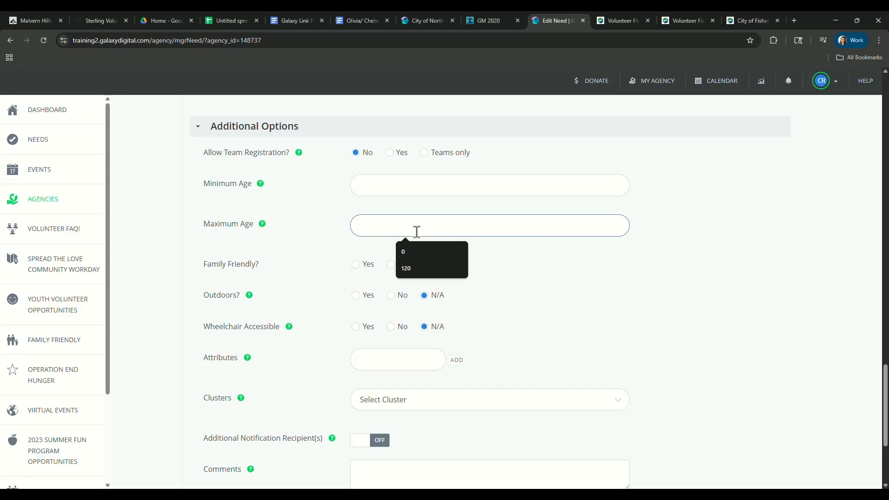
left_click(419, 271)
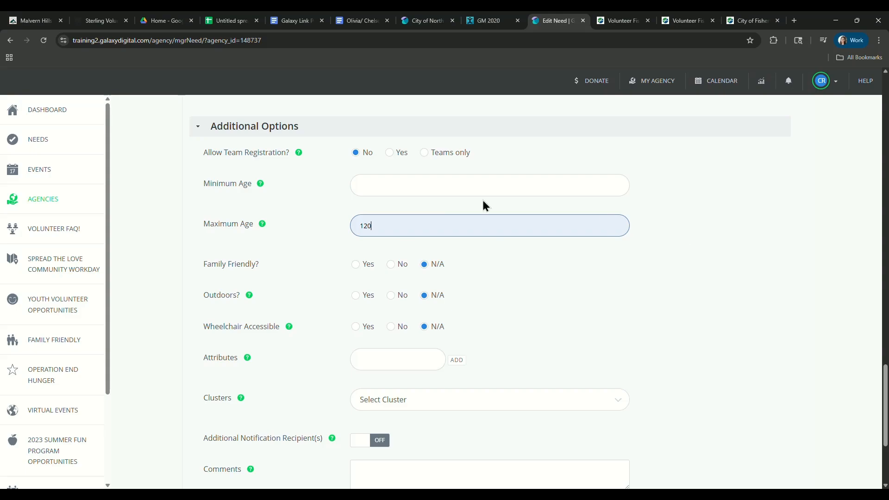
left_click(426, 189)
type("13")
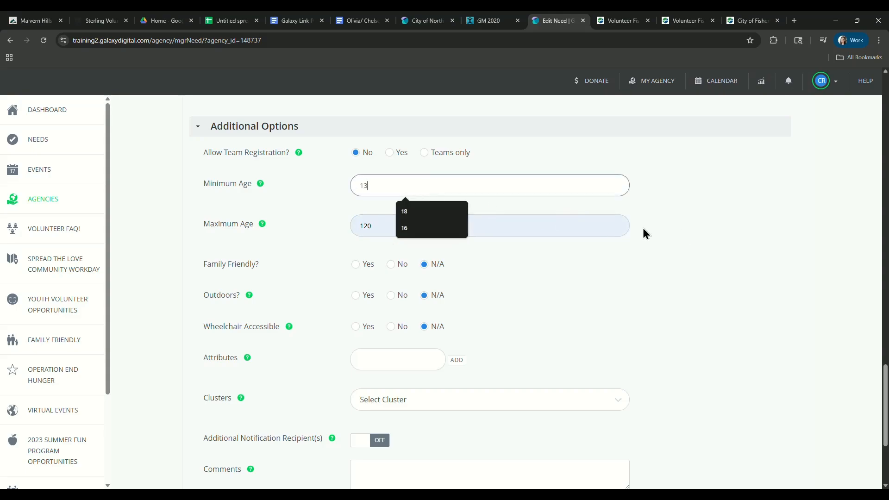
left_click(653, 232)
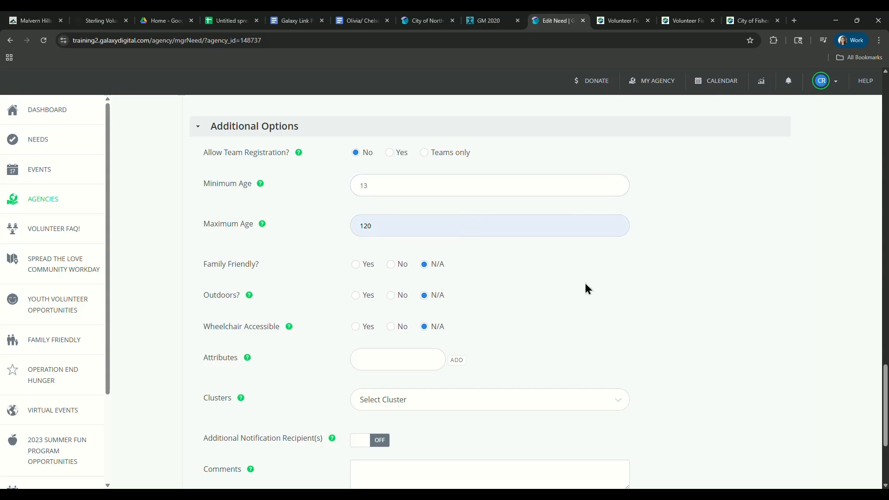
Turn on Additional Notification Recipient(s) for the need and open the Comments field for editing.
scroll(641, 305, "down", 1)
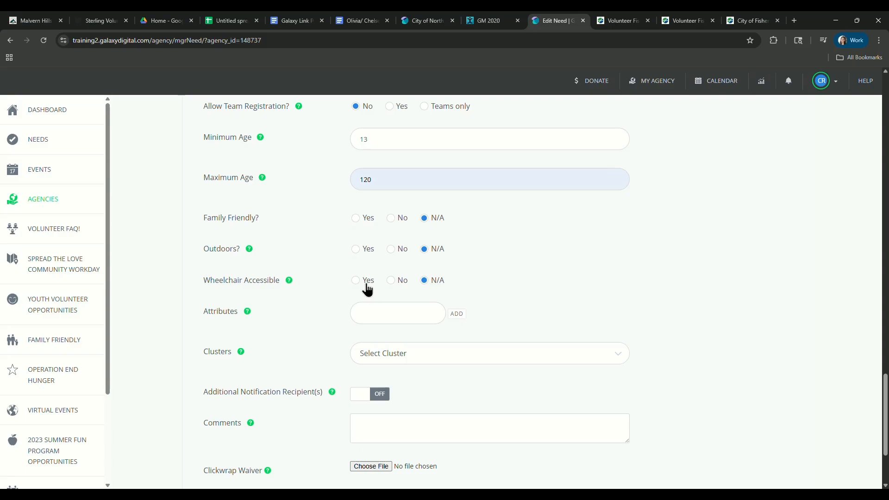
scroll(368, 289, "down", 1)
left_click(374, 270)
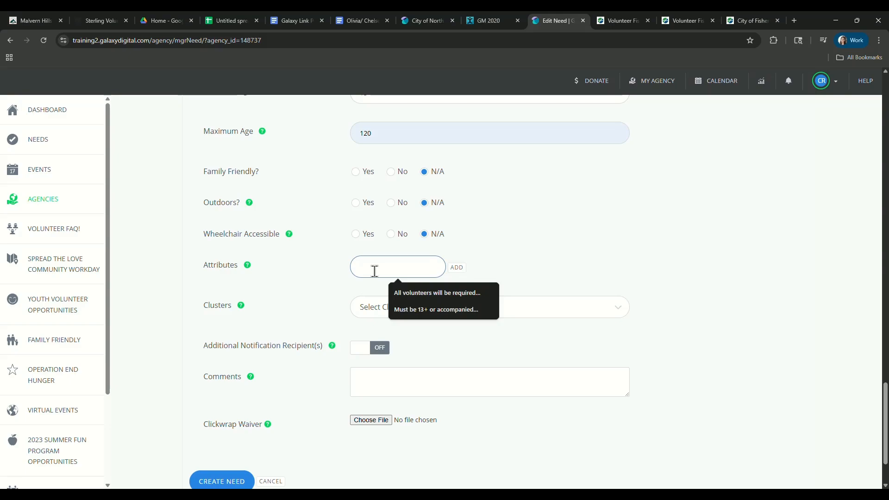
left_click(374, 271)
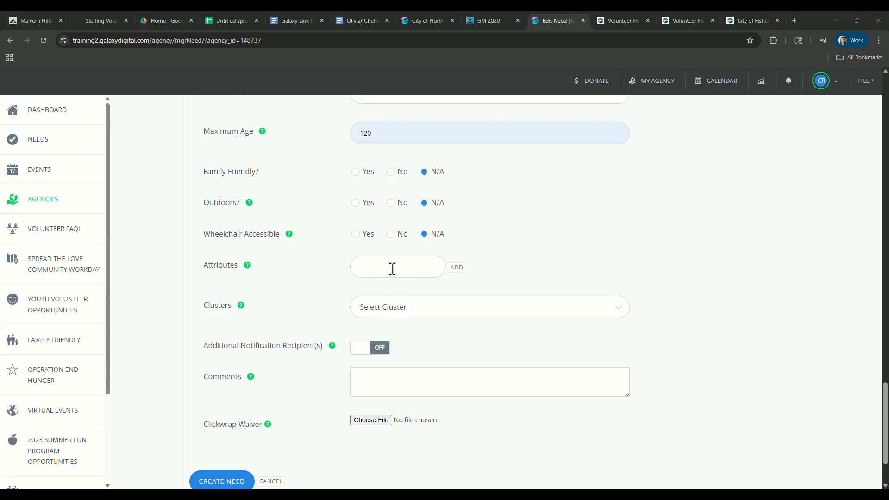
scroll(312, 295, "down", 1)
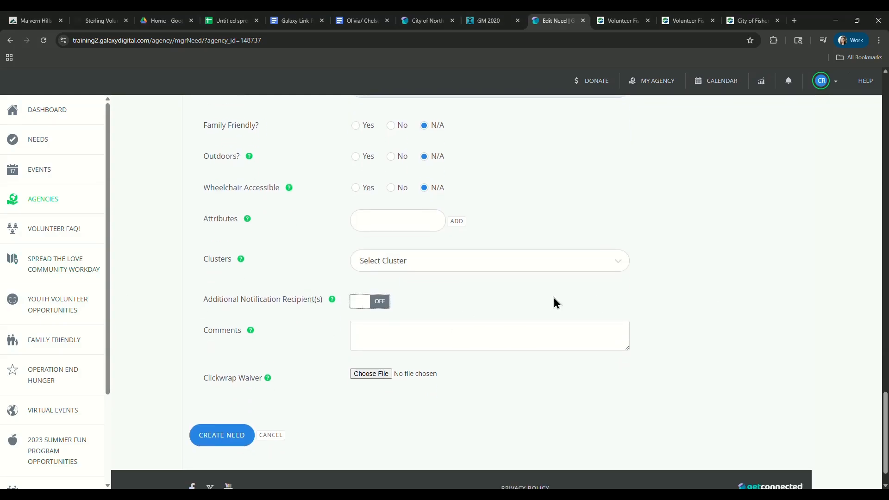
left_click(379, 305)
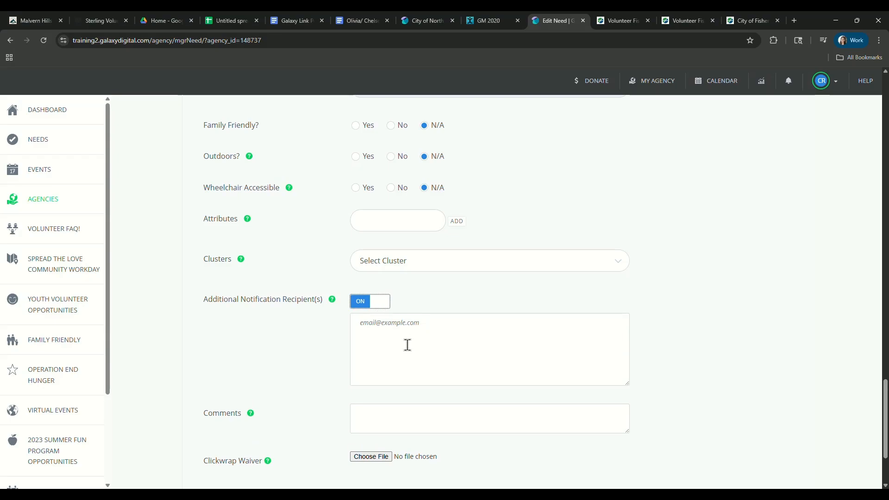
scroll(401, 339, "down", 2)
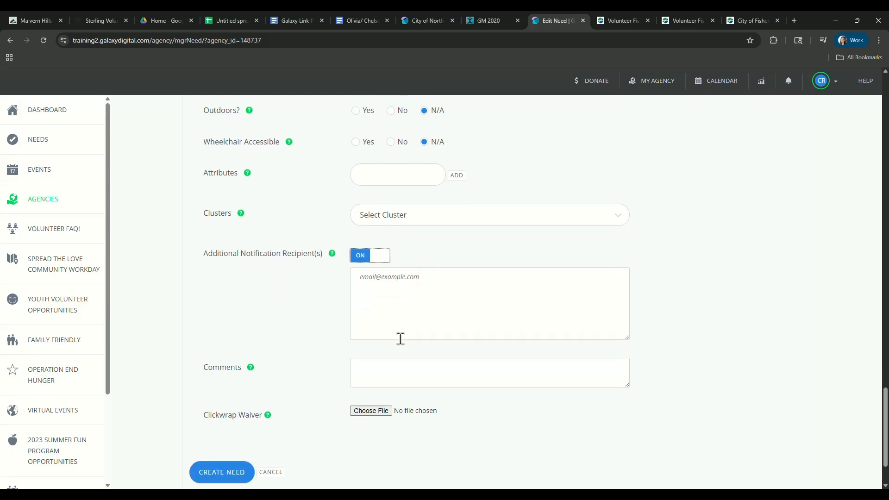
left_click(392, 325)
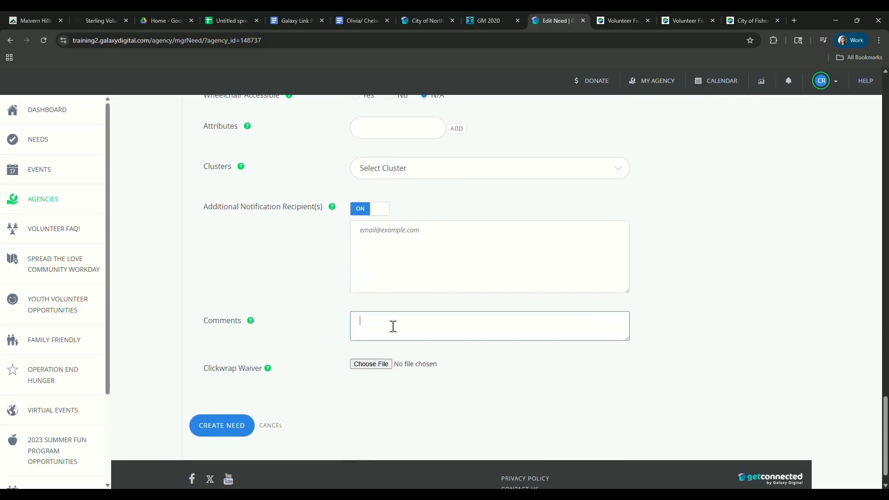
mouse_move(254, 327)
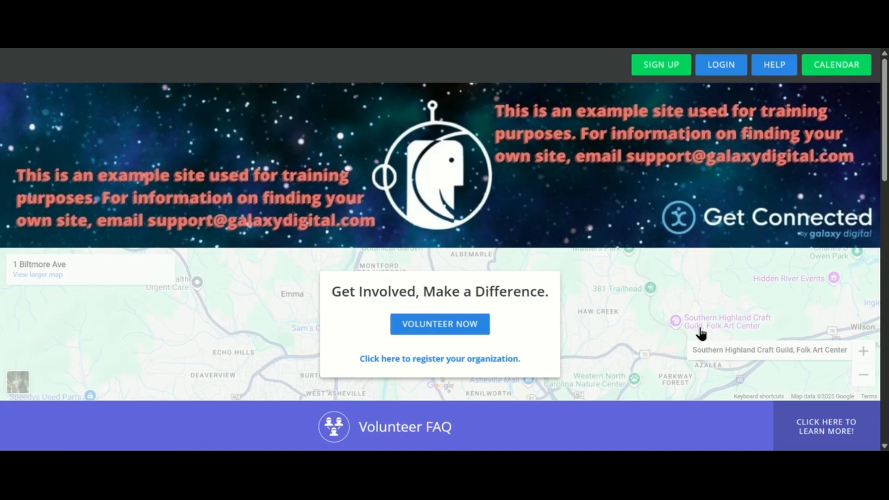
Log in to the training site with the prefilled volunteer account and dismiss the offer to save its password.
left_click(724, 65)
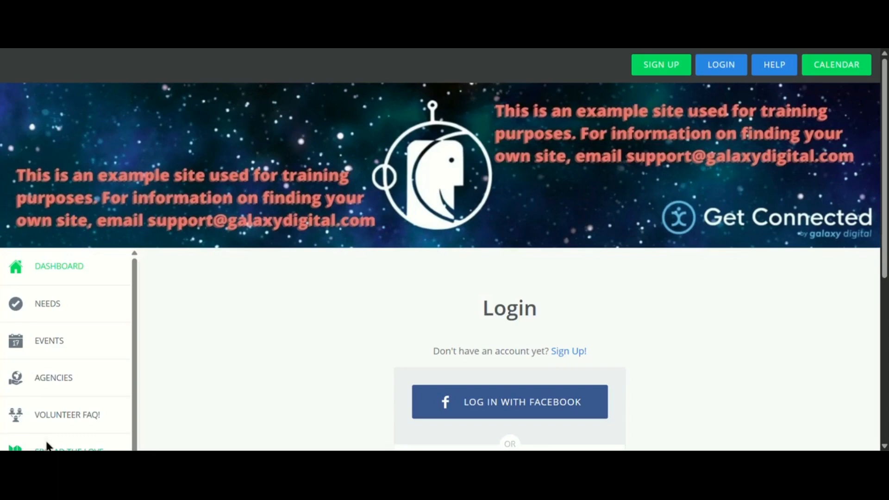
scroll(292, 371, "down", 5)
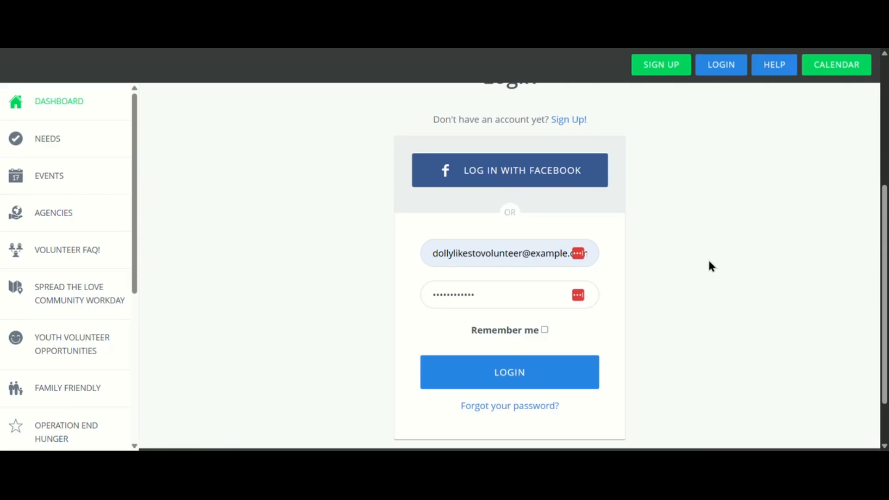
left_click(516, 376)
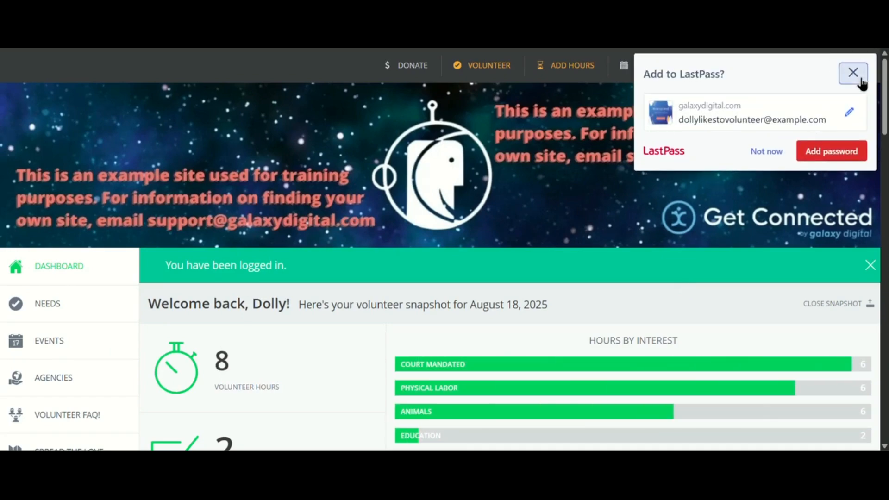
left_click(855, 73)
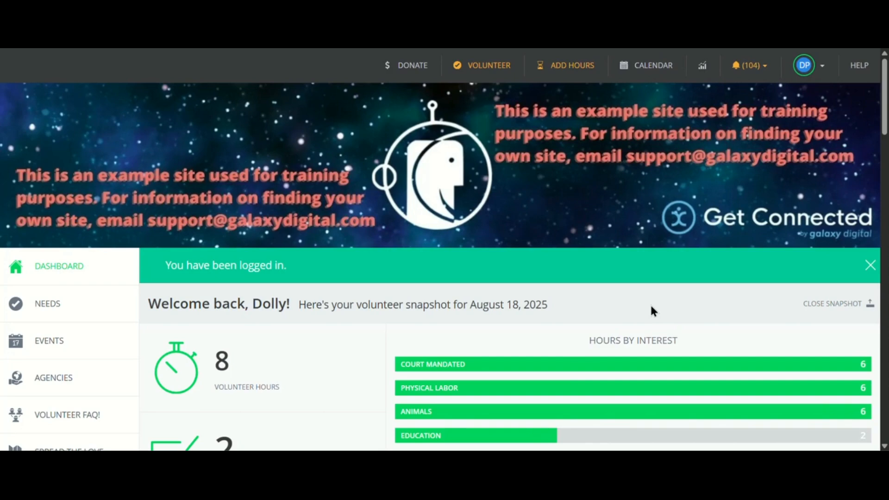
Open the list of needs and filter it by the interest Animals.
left_click(83, 306)
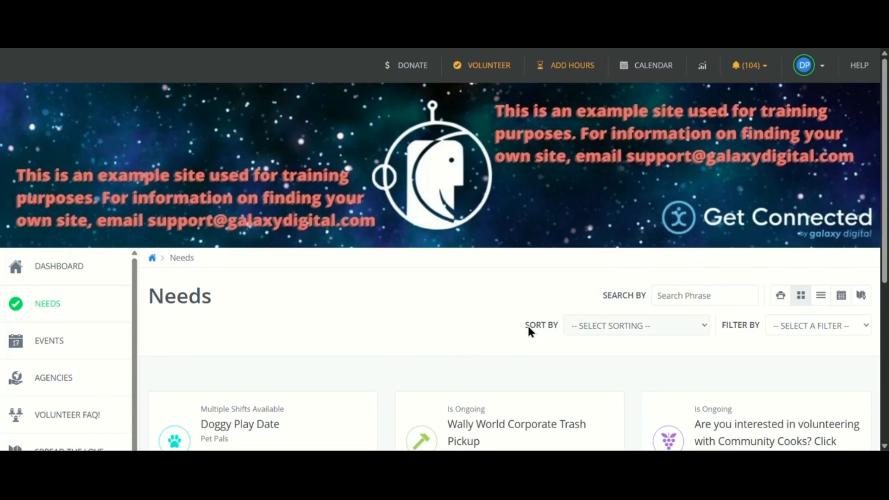
scroll(783, 343, "down", 2)
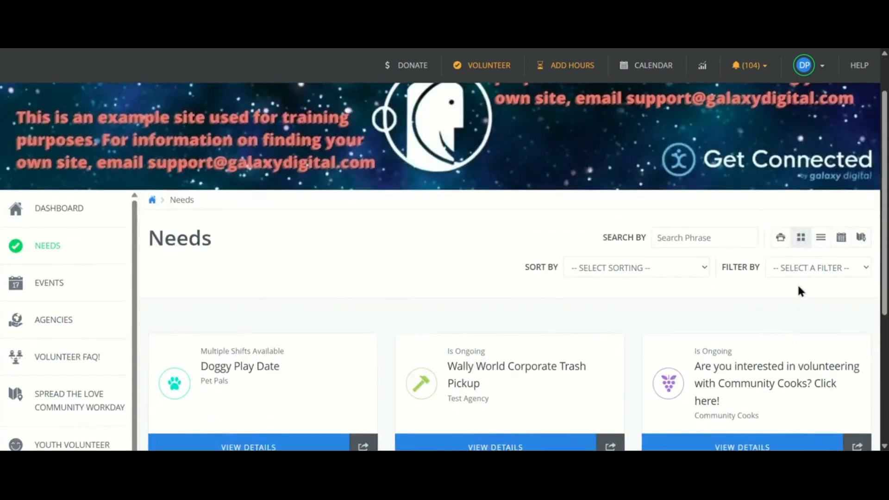
left_click(802, 273)
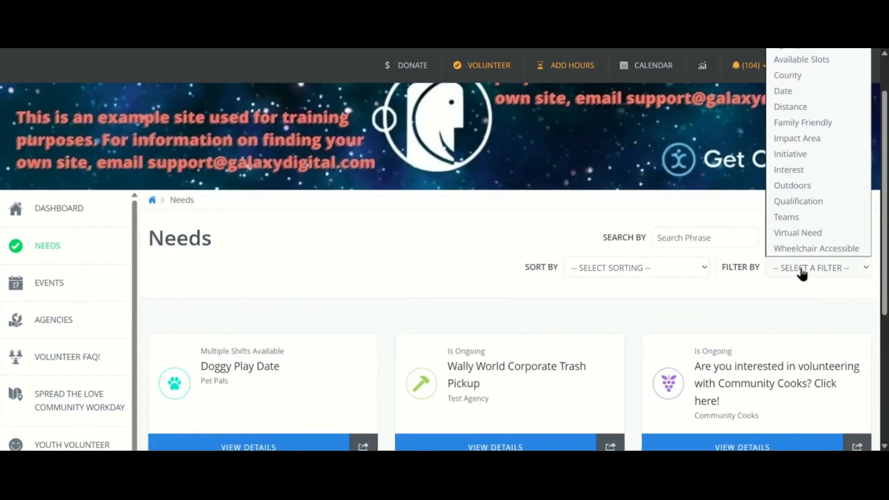
left_click(797, 172)
left_click(776, 298)
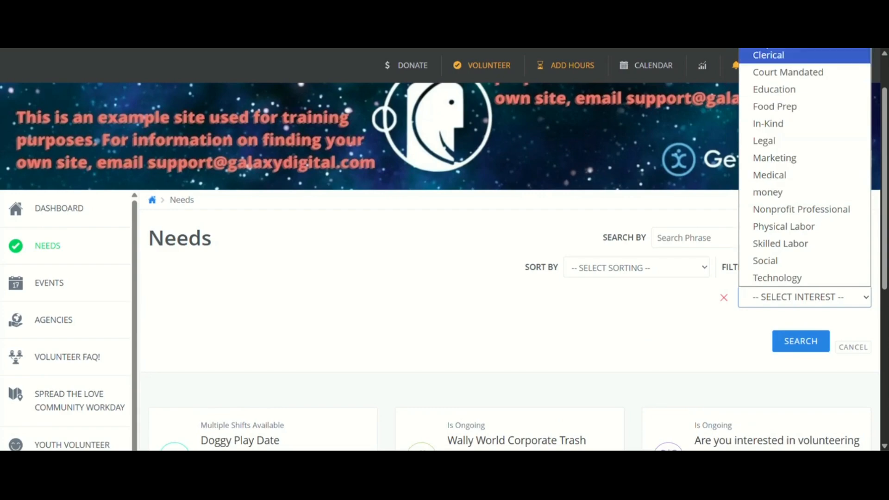
left_click(777, 39)
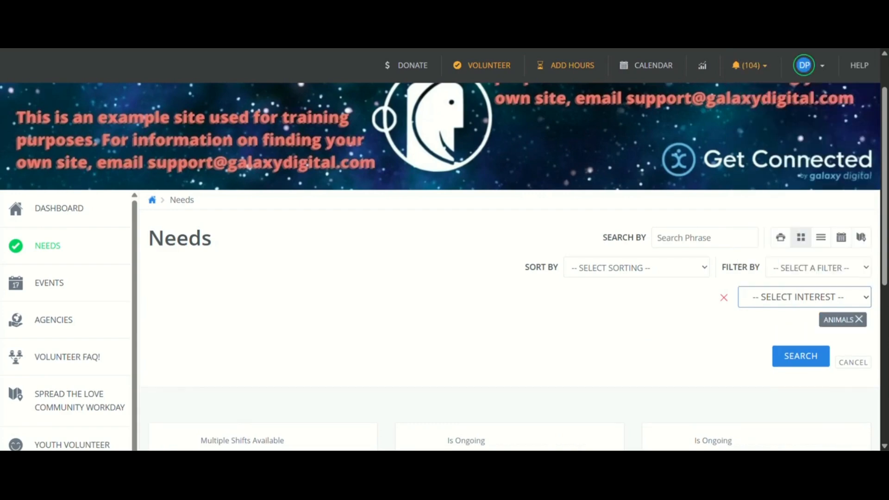
left_click(812, 366)
scroll(576, 353, "down", 4)
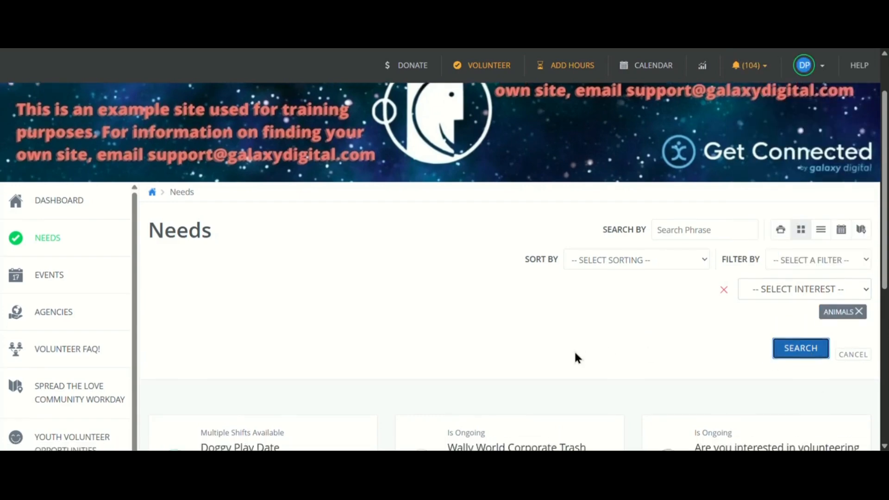
scroll(574, 351, "down", 5)
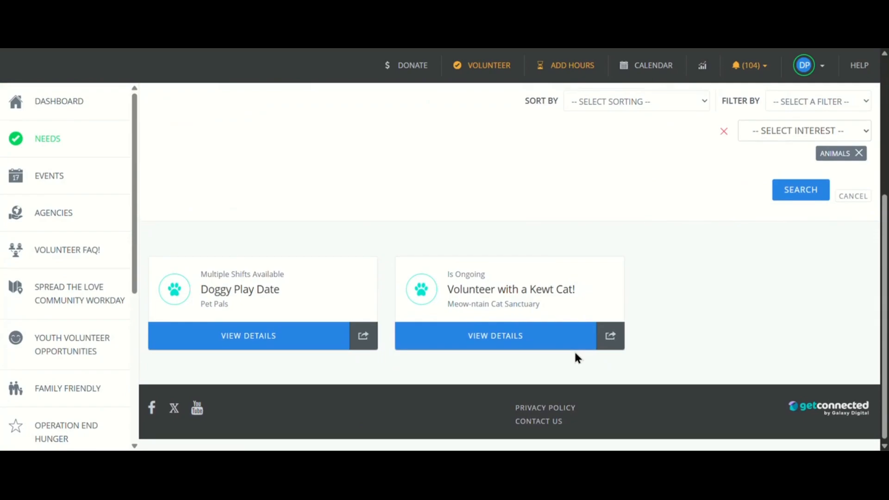
View the Doggy Play Date need's description, details and location, and start an individual response to it.
left_click(263, 327)
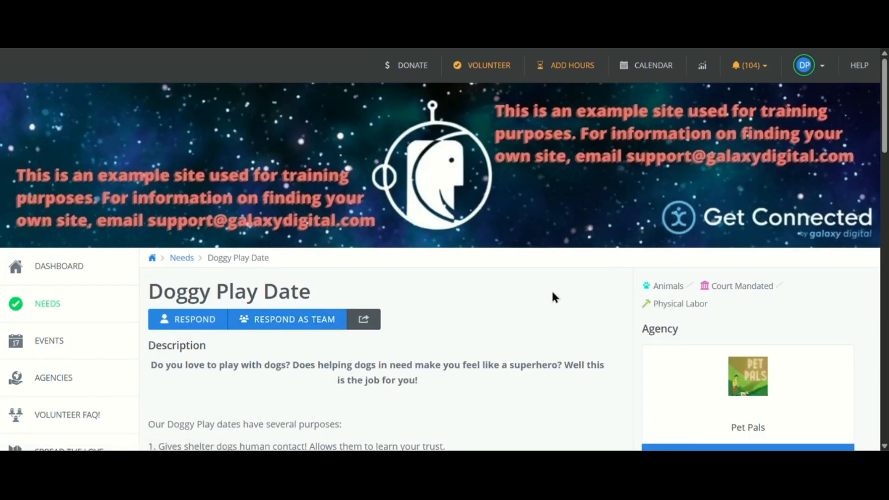
scroll(554, 295, "down", 1)
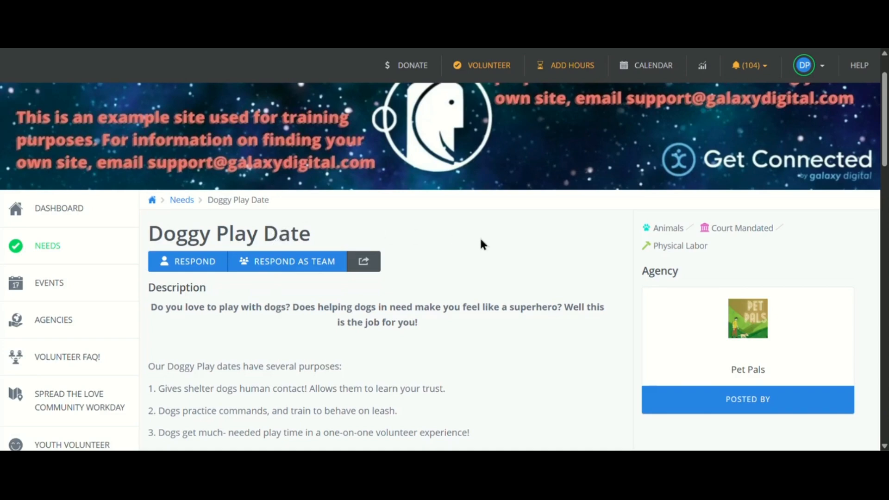
scroll(482, 245, "down", 3)
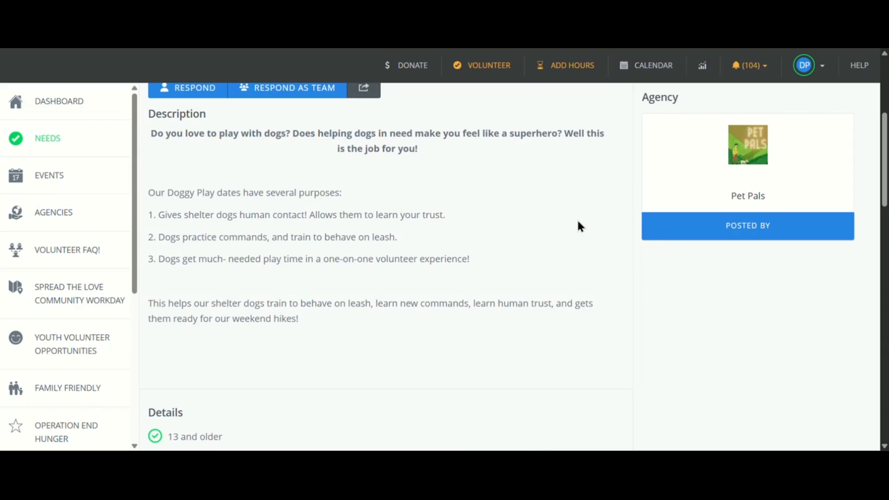
scroll(581, 226, "down", 8)
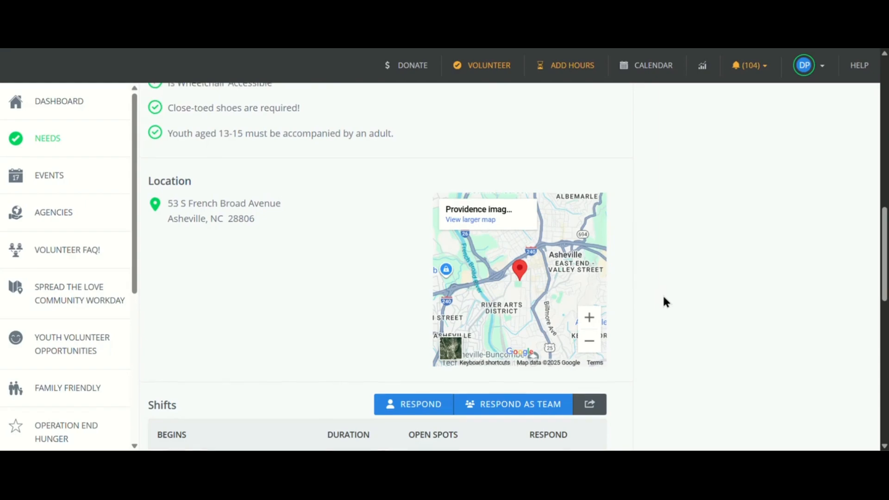
scroll(664, 300, "up", 3)
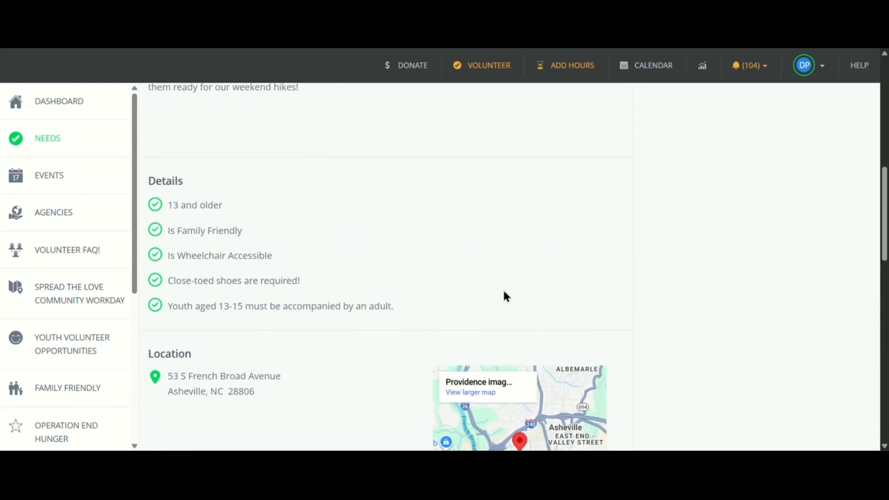
scroll(510, 297, "up", 10)
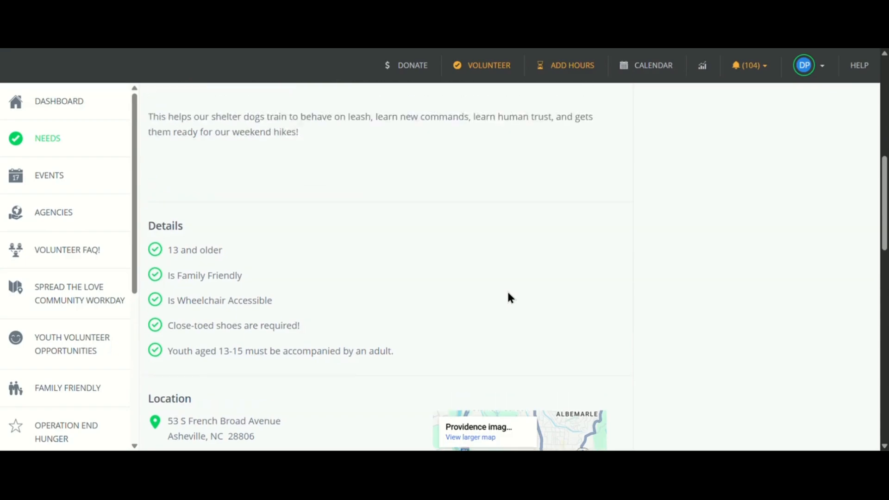
scroll(509, 297, "up", 3)
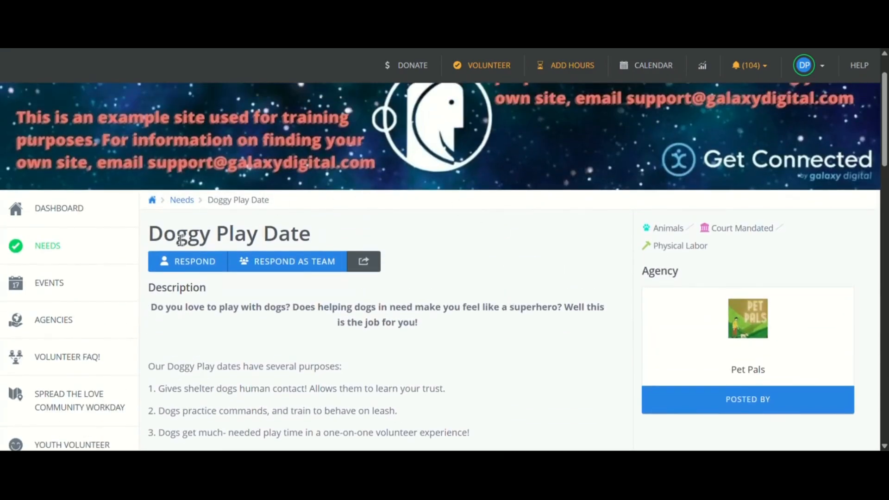
left_click(170, 266)
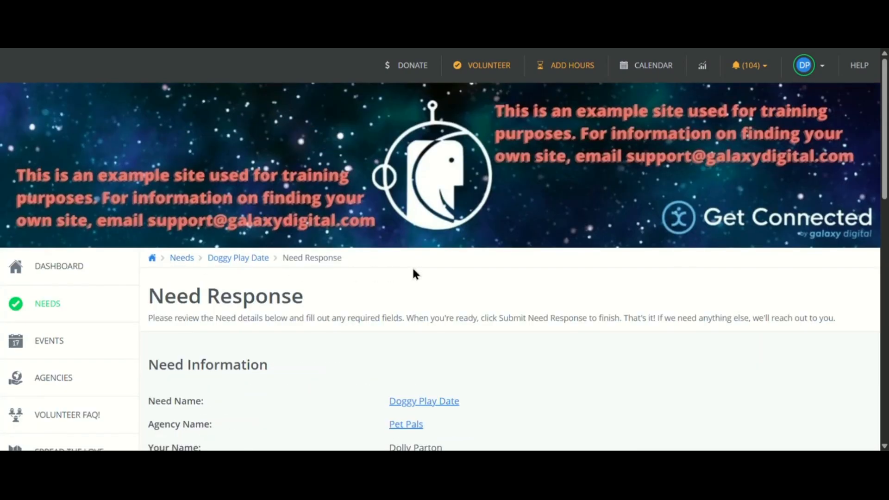
Set the Doggy Play Date response to cover all of the need's shifts.
scroll(414, 271, "down", 5)
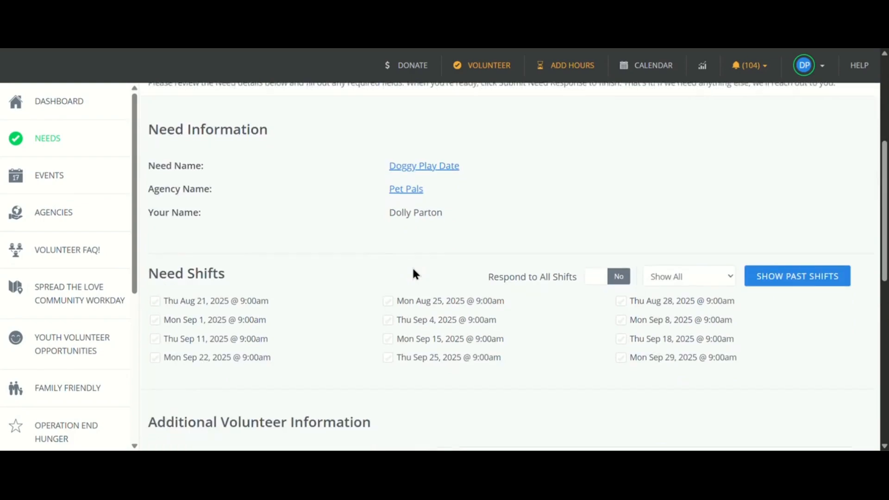
scroll(414, 274, "down", 1)
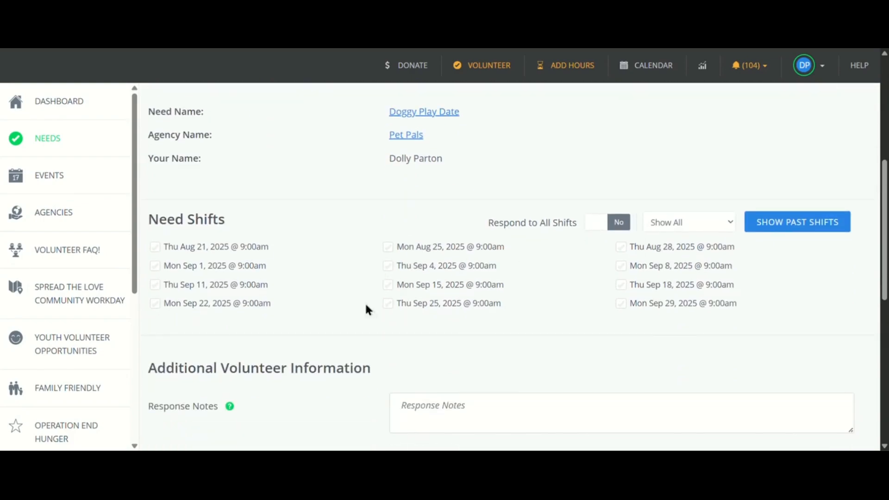
left_click(599, 227)
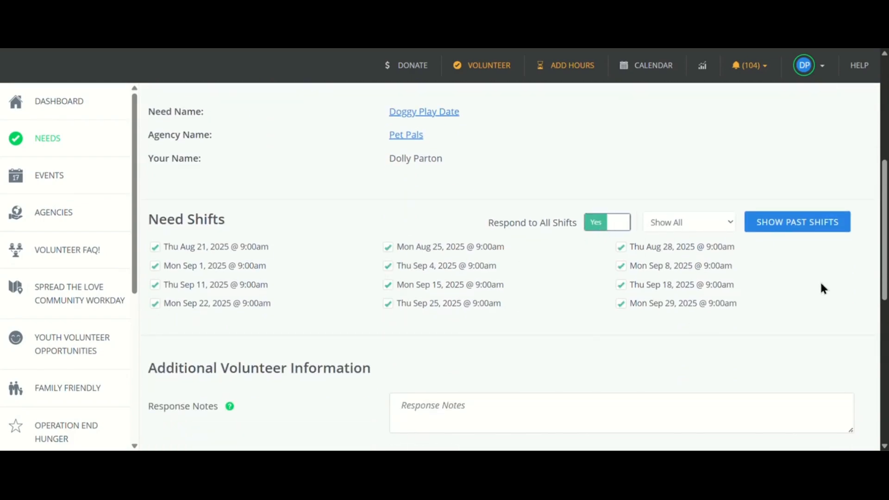
Answer Yes to first time volunteering and "no" to whether this is a test, and submit the need response.
scroll(823, 288, "down", 5)
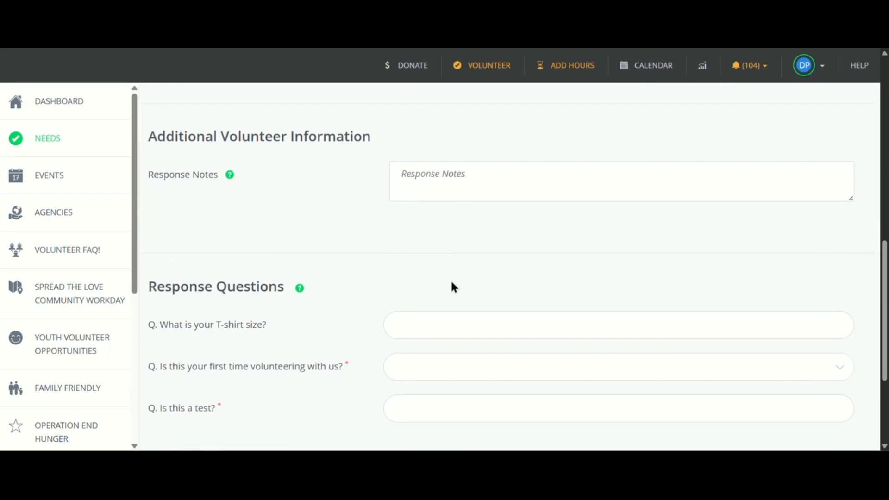
scroll(452, 283, "down", 1)
left_click(422, 309)
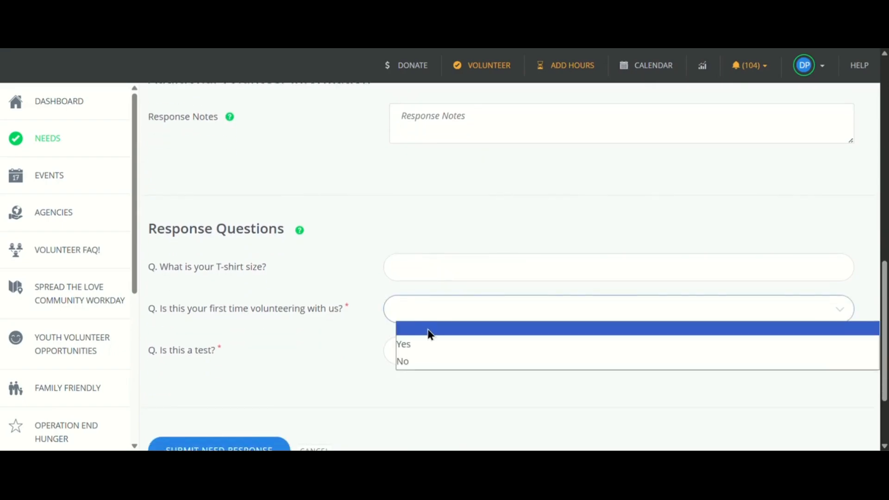
left_click(427, 343)
left_click(430, 356)
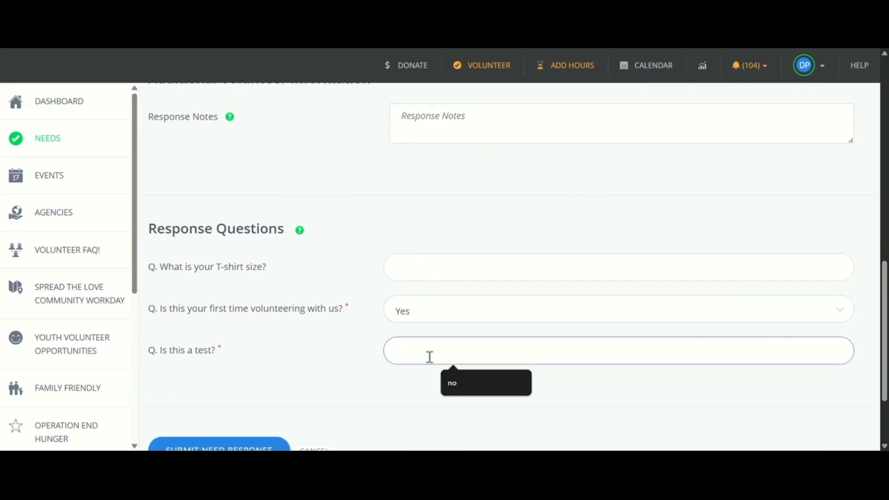
type("no")
left_click(331, 366)
scroll(332, 366, "down", 1)
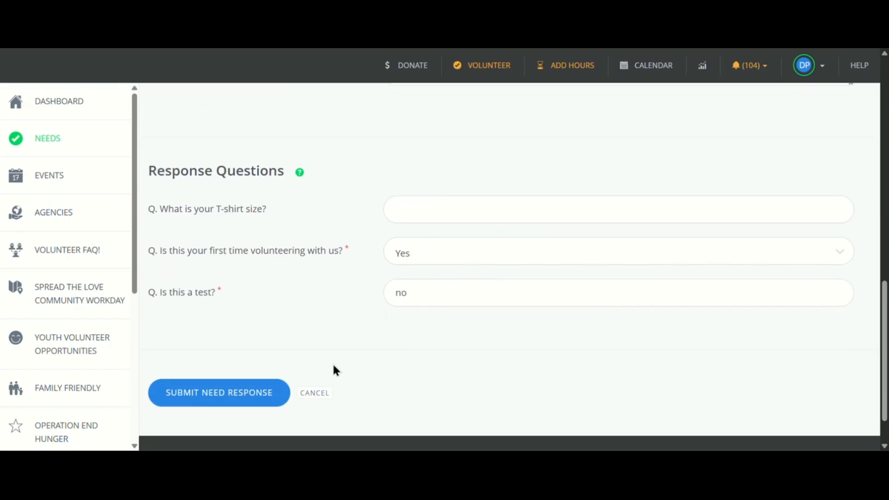
left_click(219, 394)
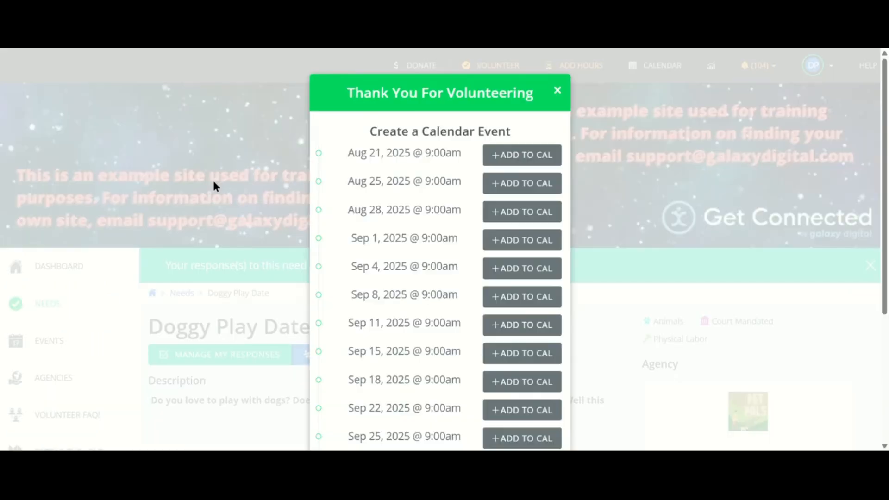